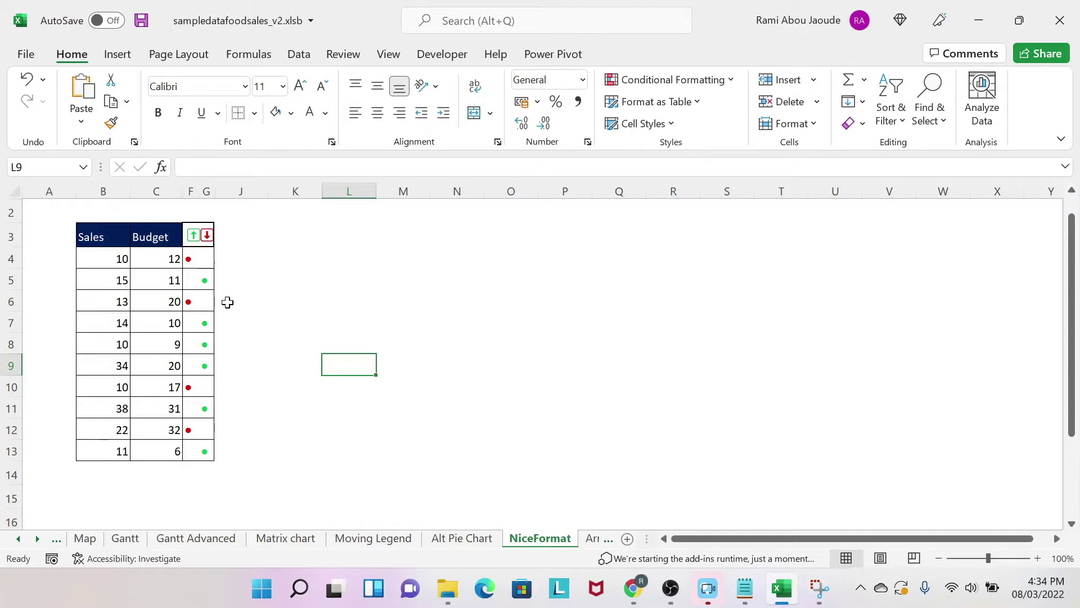
- Hide indicator columns F and G, leaving only the Sales and Budget table visible
left_click_drag(190, 190, 206, 190)
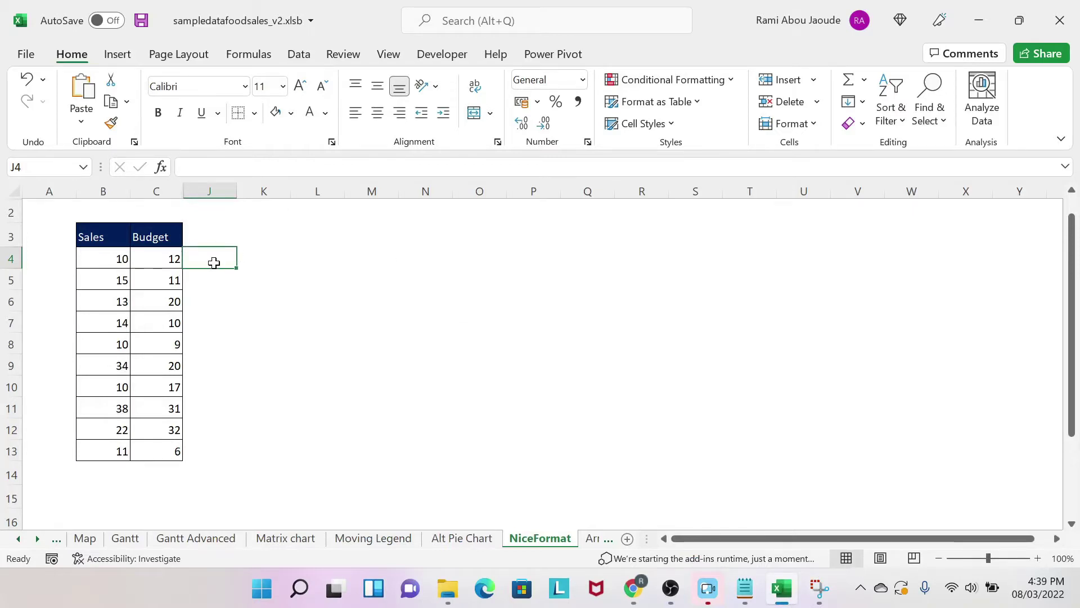
- Enter =IF(B4<C4,-1,"") in J4 and fill it down through J13
type("=if(")
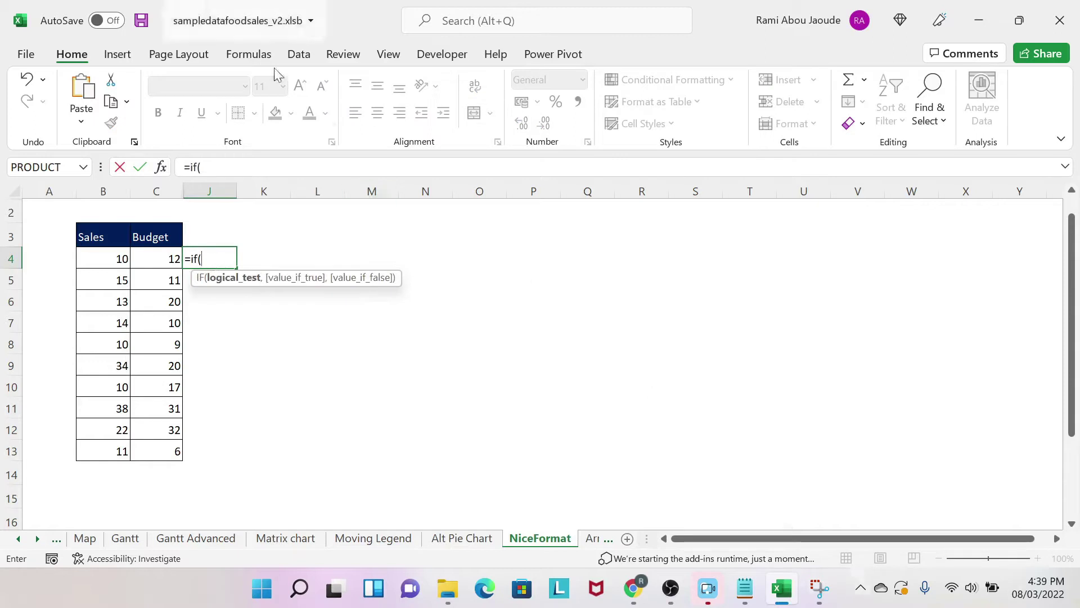
left_click(95, 254)
type("<")
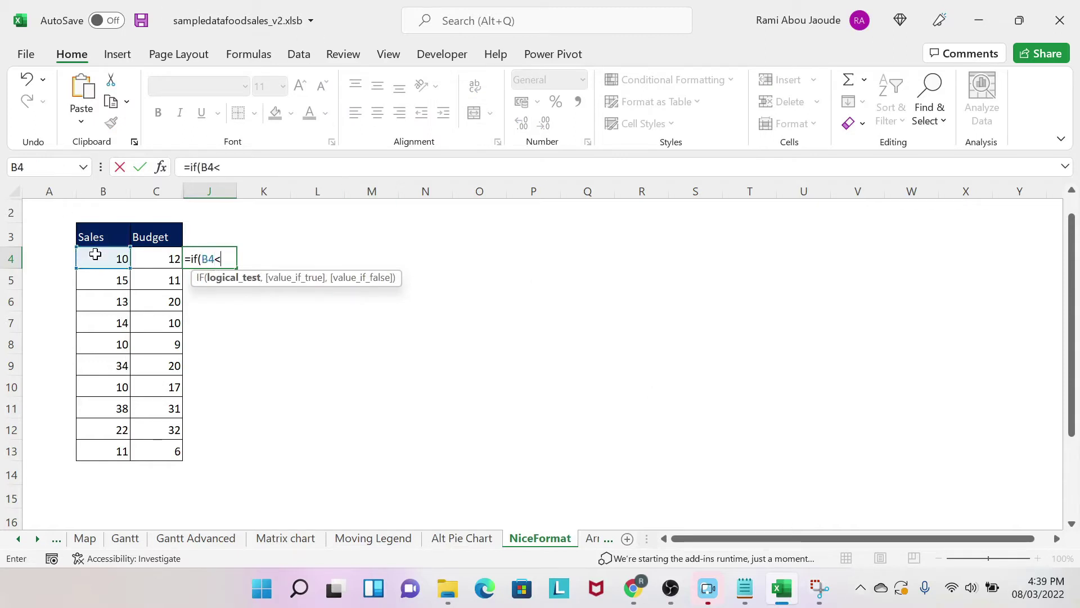
left_click(171, 258)
type(",")
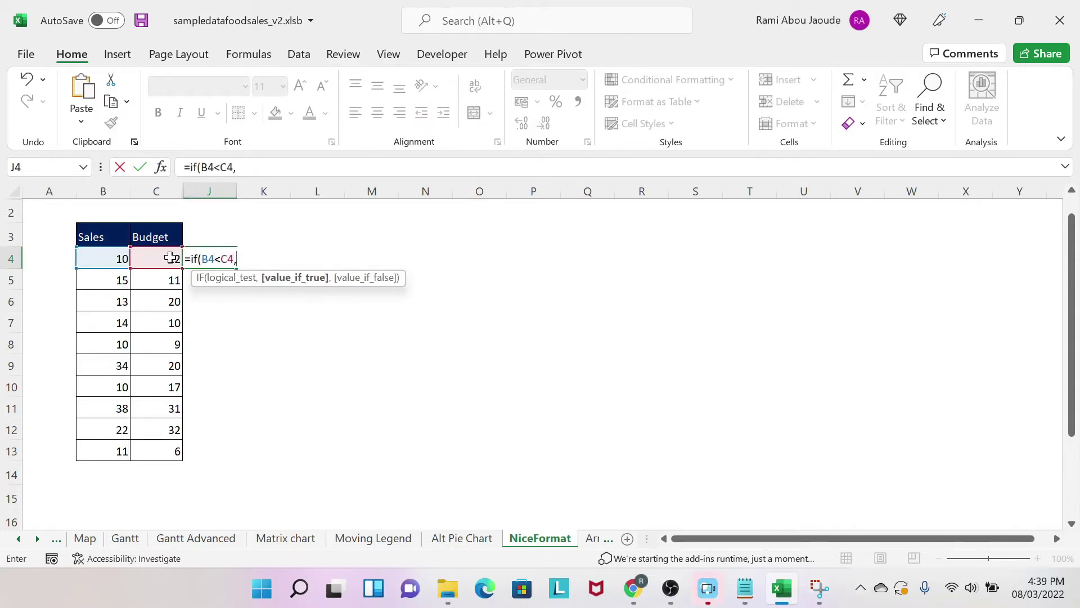
type("-1,")
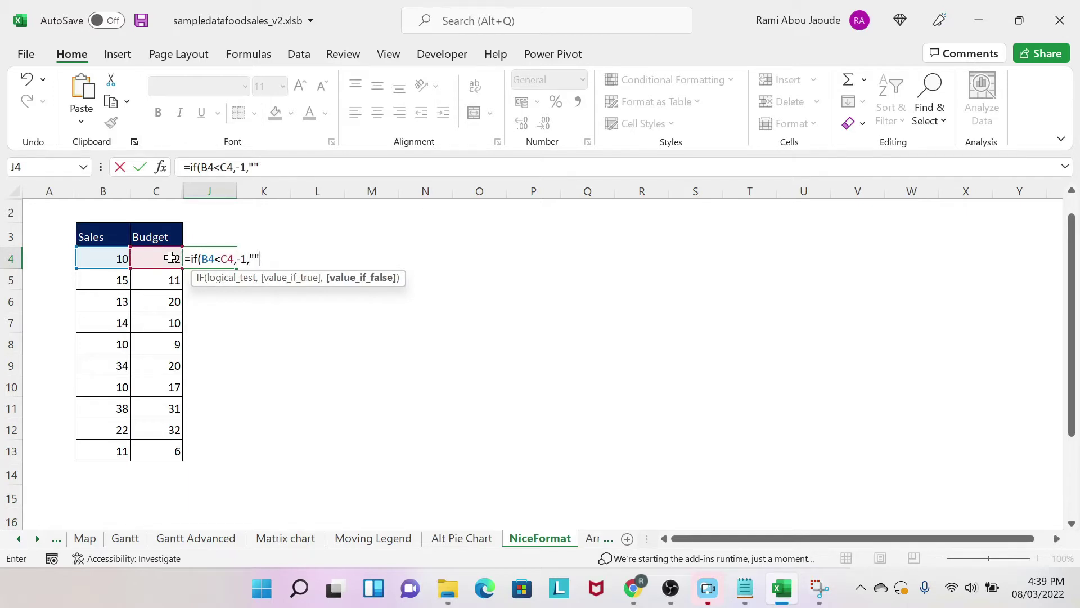
type("\"\")")
key("Return")
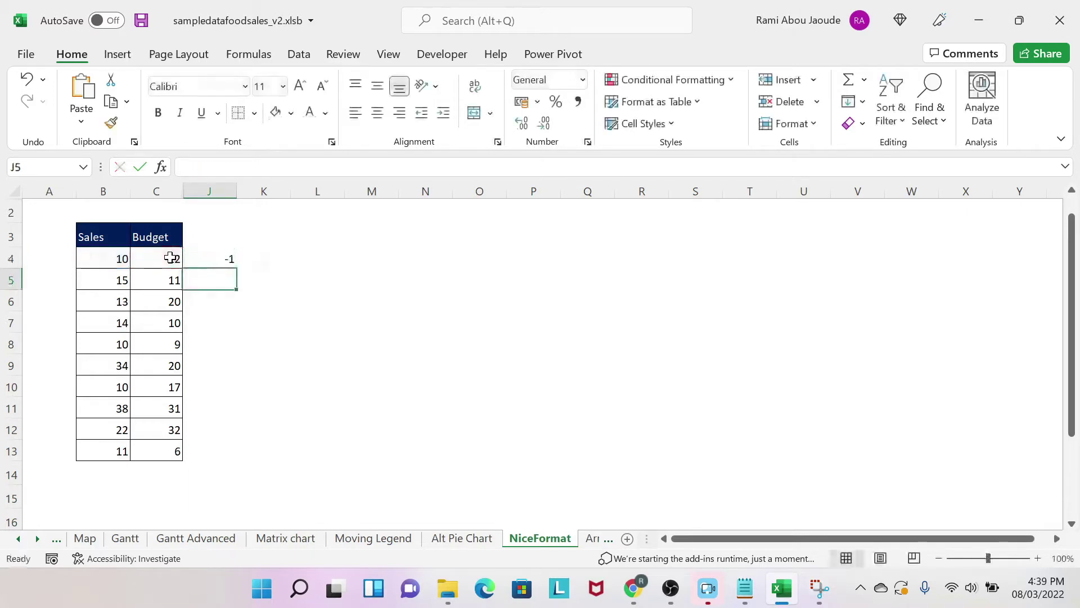
left_click(200, 257)
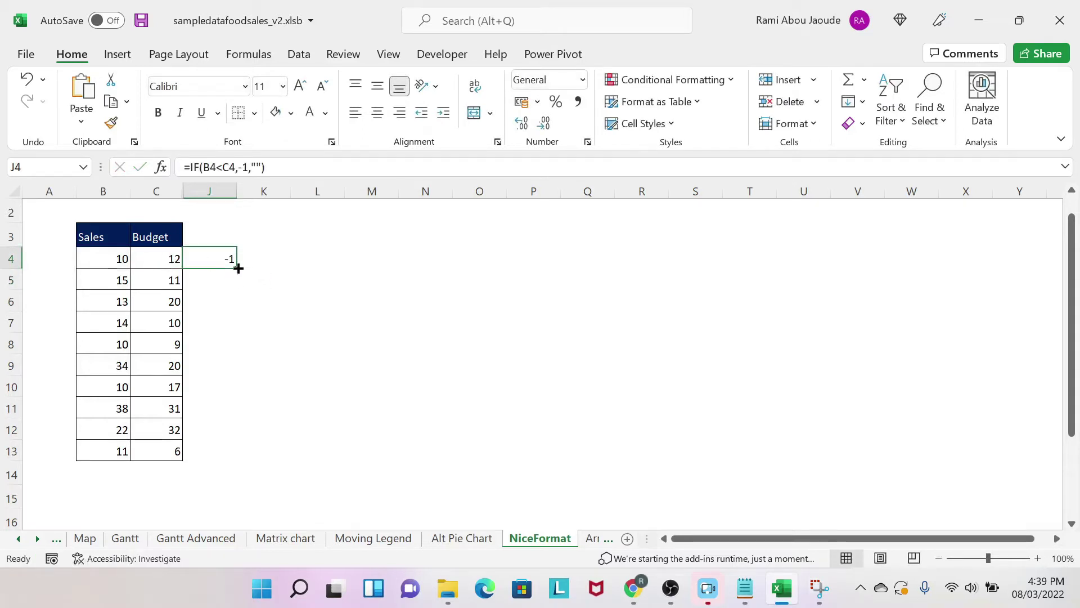
left_click_drag(238, 268, 237, 459)
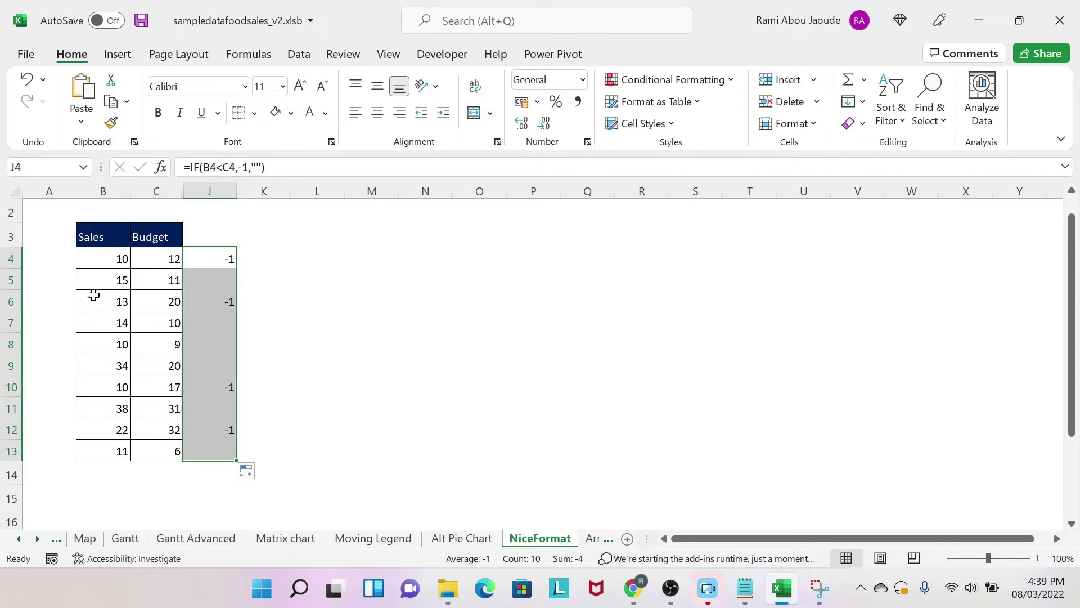
- Enter =IF(B4>=C4,1,"") in K4 and fill it down through K13
left_click(261, 256)
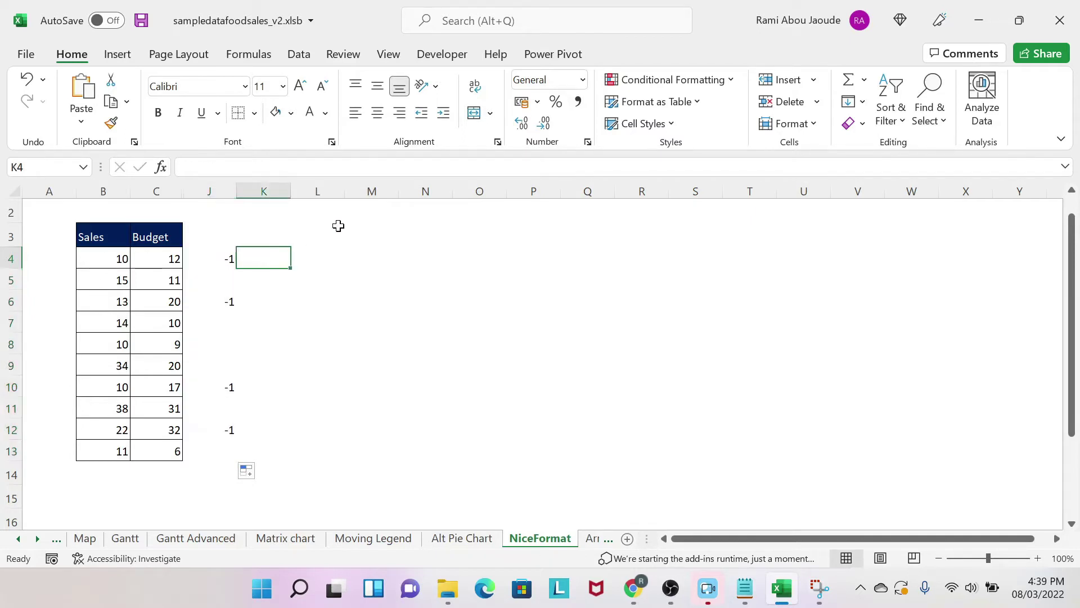
type("=if(")
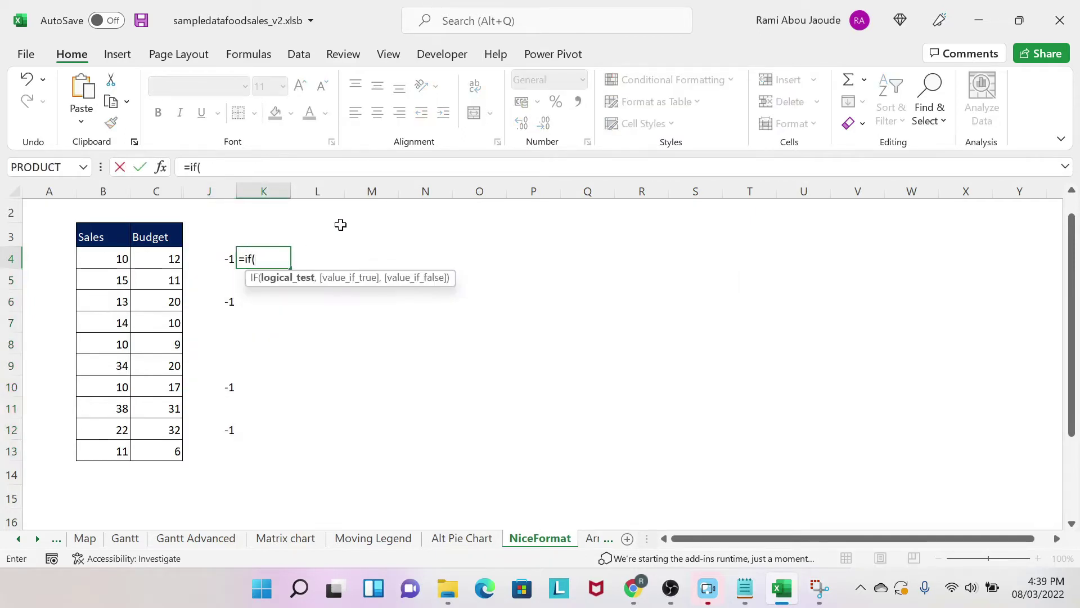
left_click(99, 259)
type(">")
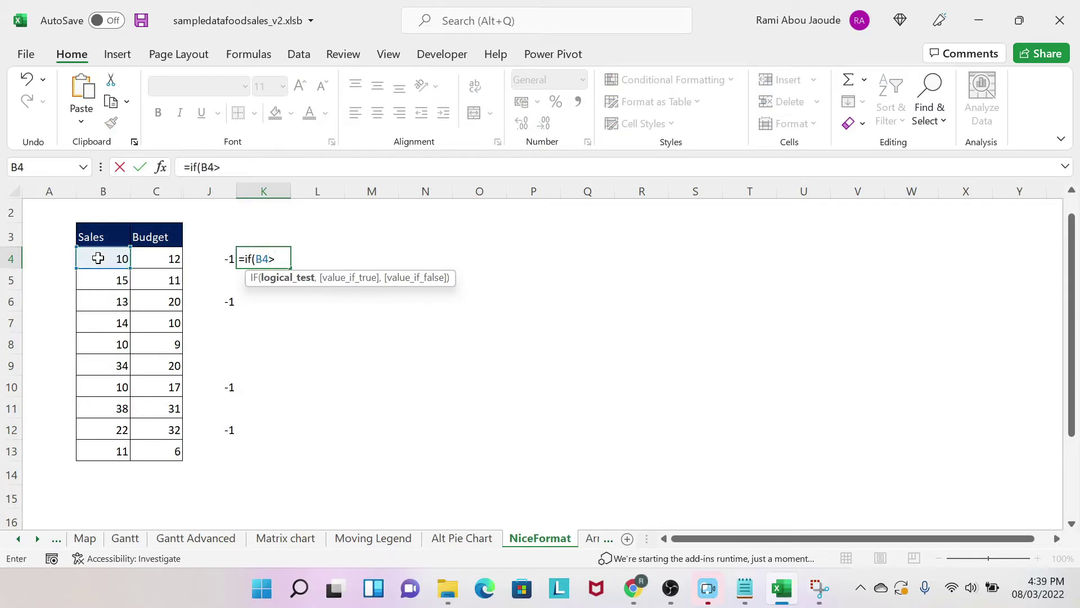
type("=")
left_click(162, 258)
type(",")
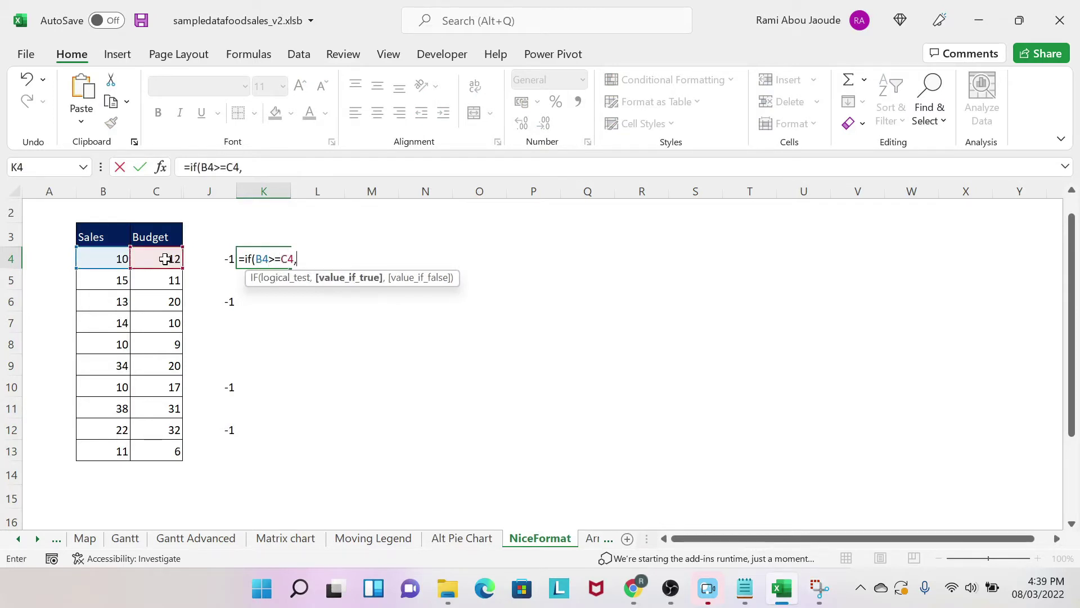
type("1,")
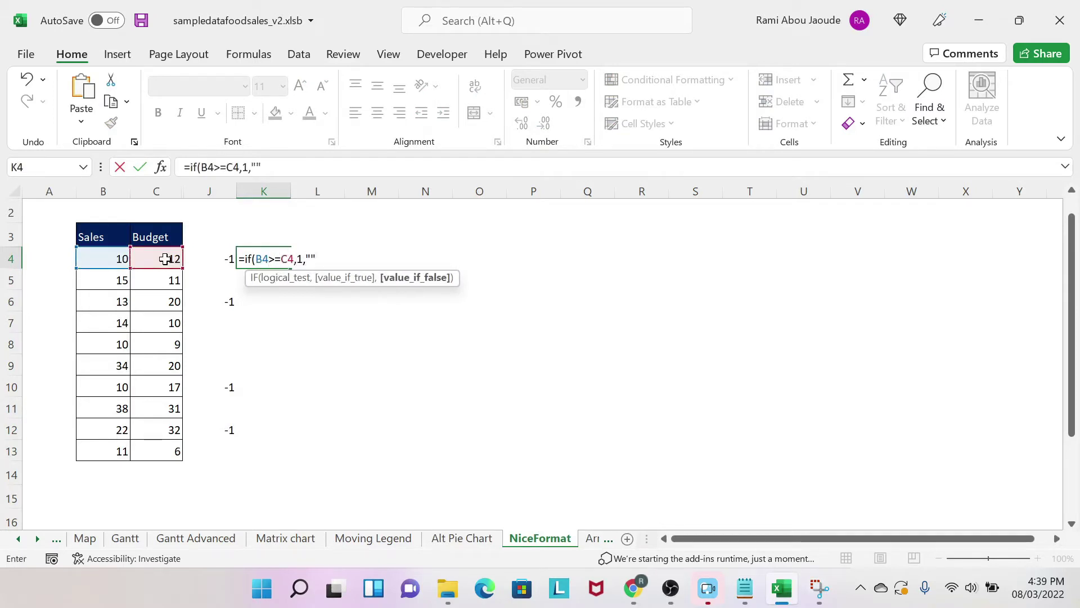
type("\"\")")
key("Return")
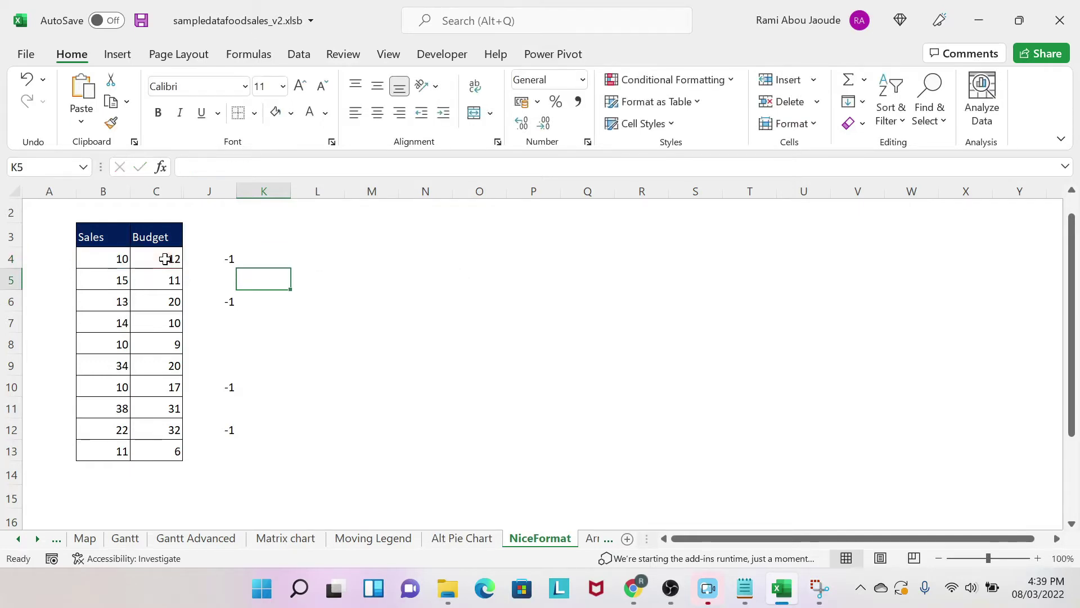
left_click(248, 262)
left_click_drag(289, 268, 279, 459)
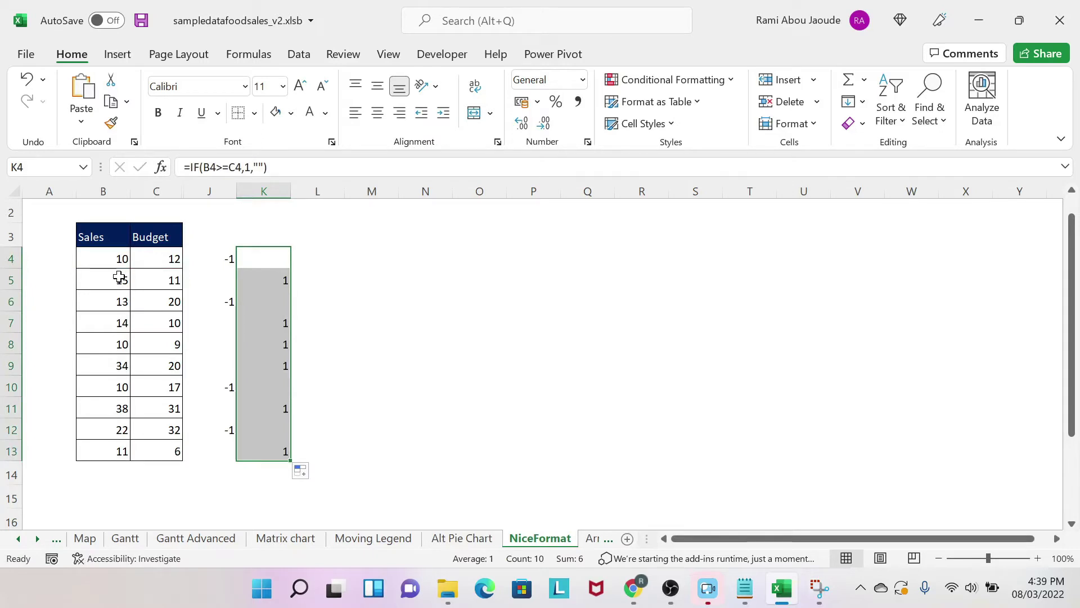
- Start a new conditional formatting rule on J4:J13 for cells equal to -1
left_click_drag(217, 254, 213, 449)
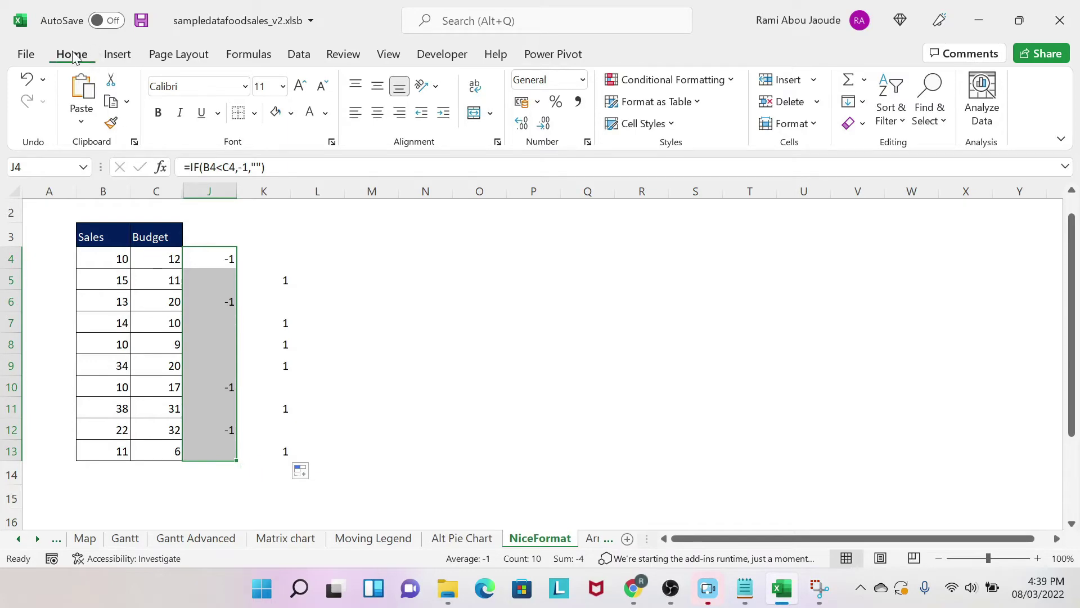
left_click(731, 80)
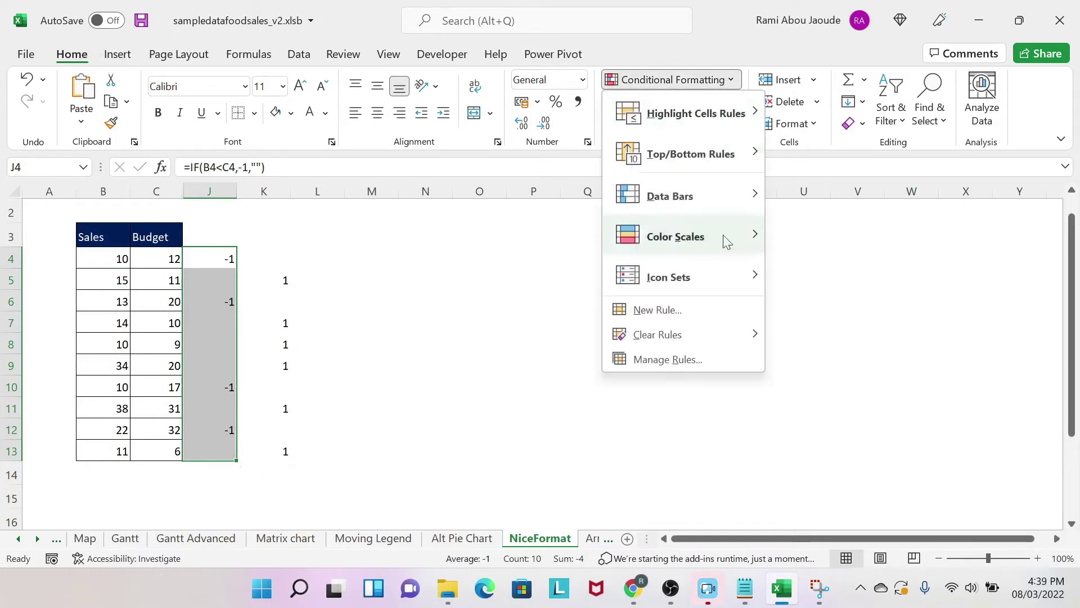
left_click(713, 311)
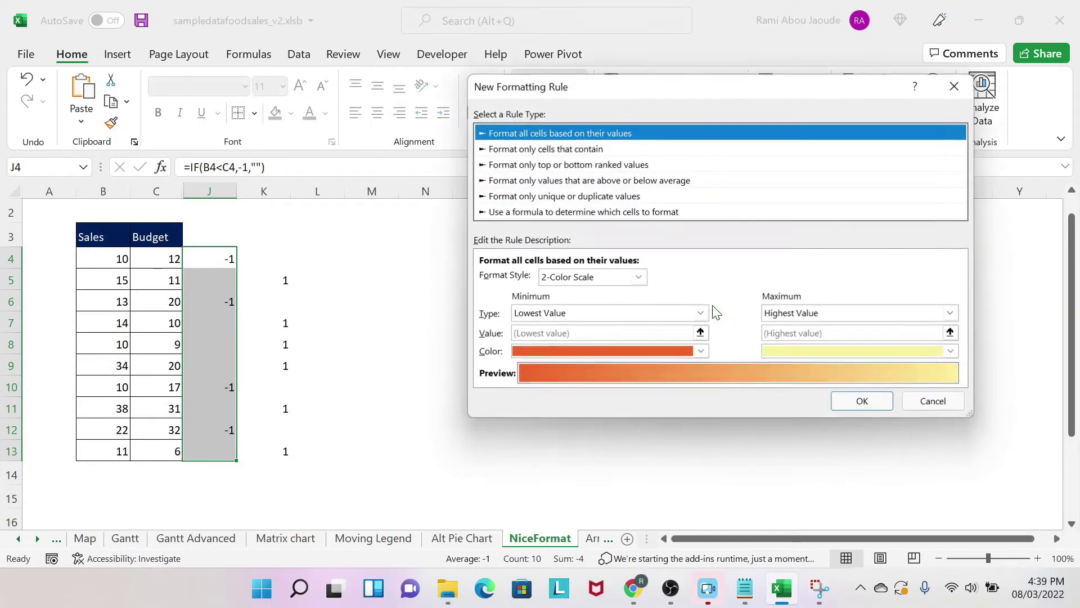
left_click(601, 153)
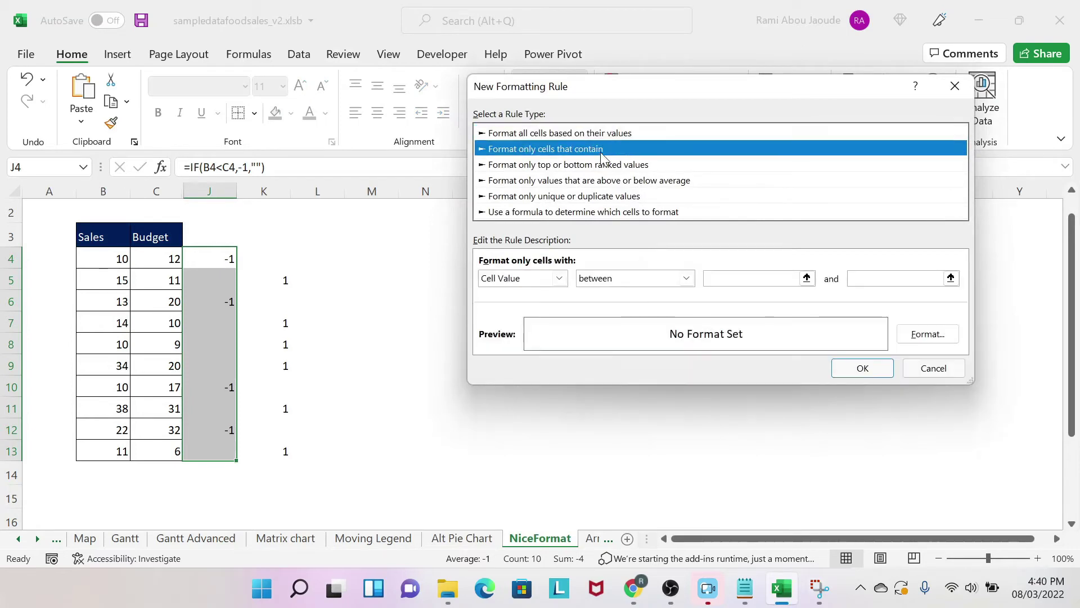
left_click(684, 279)
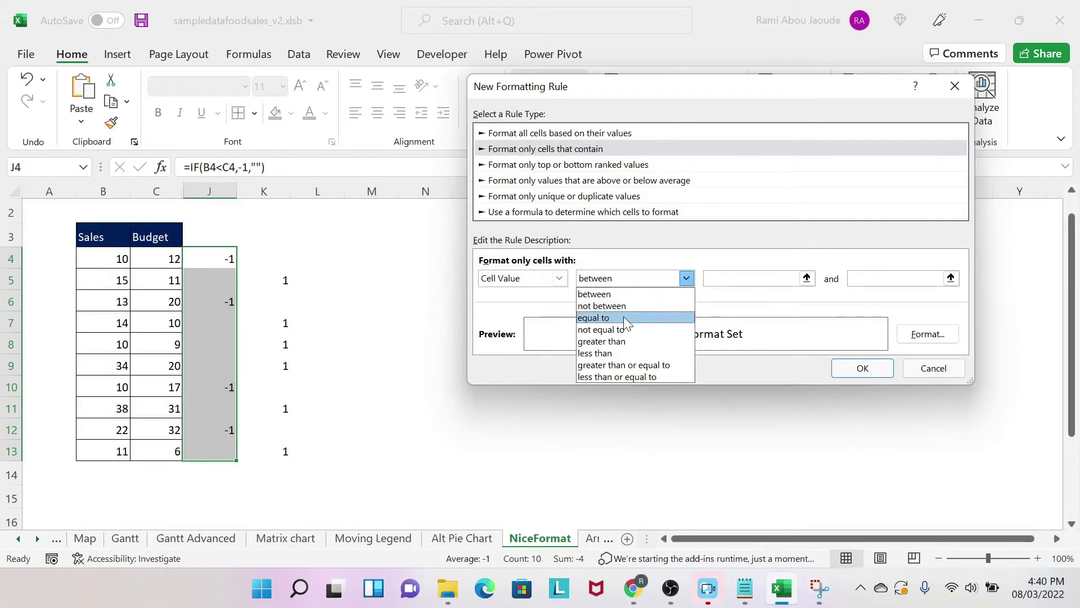
left_click(624, 318)
left_click(854, 274)
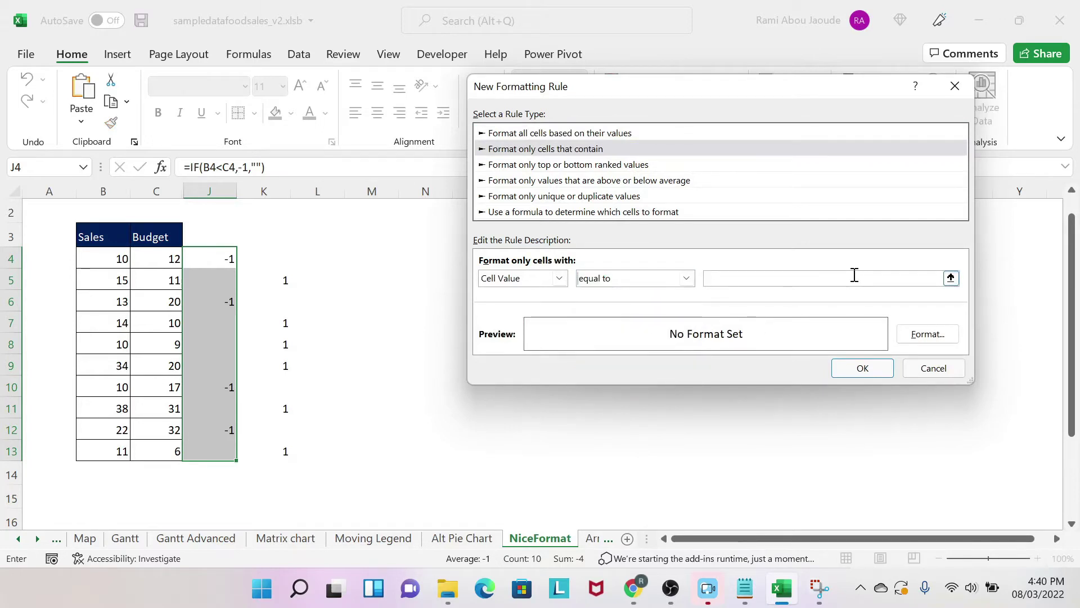
type("-1")
- Give the rule's matching cells a red fill
left_click(934, 337)
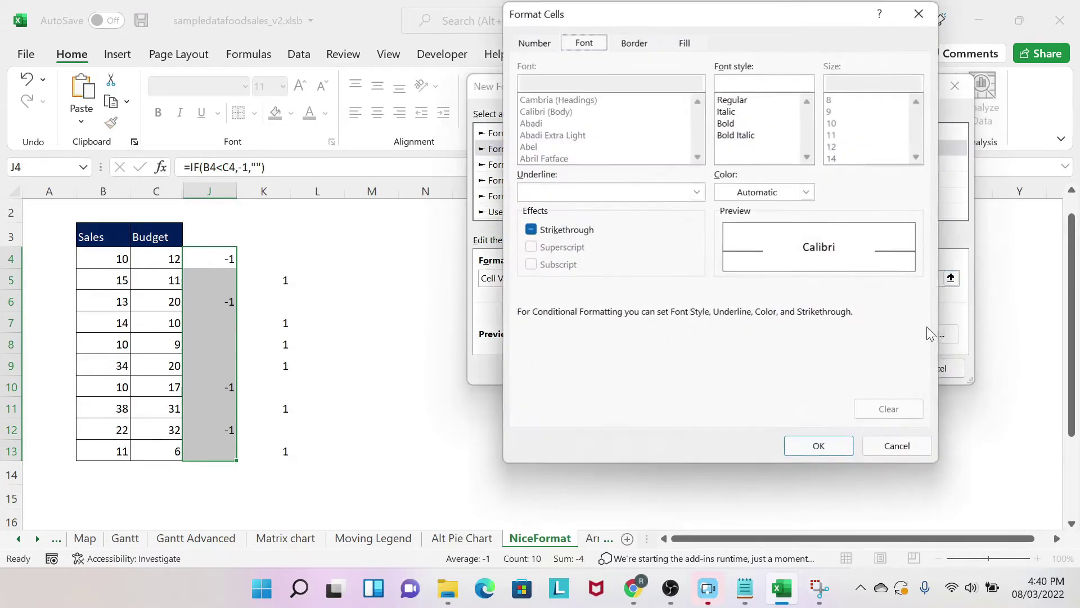
left_click(692, 45)
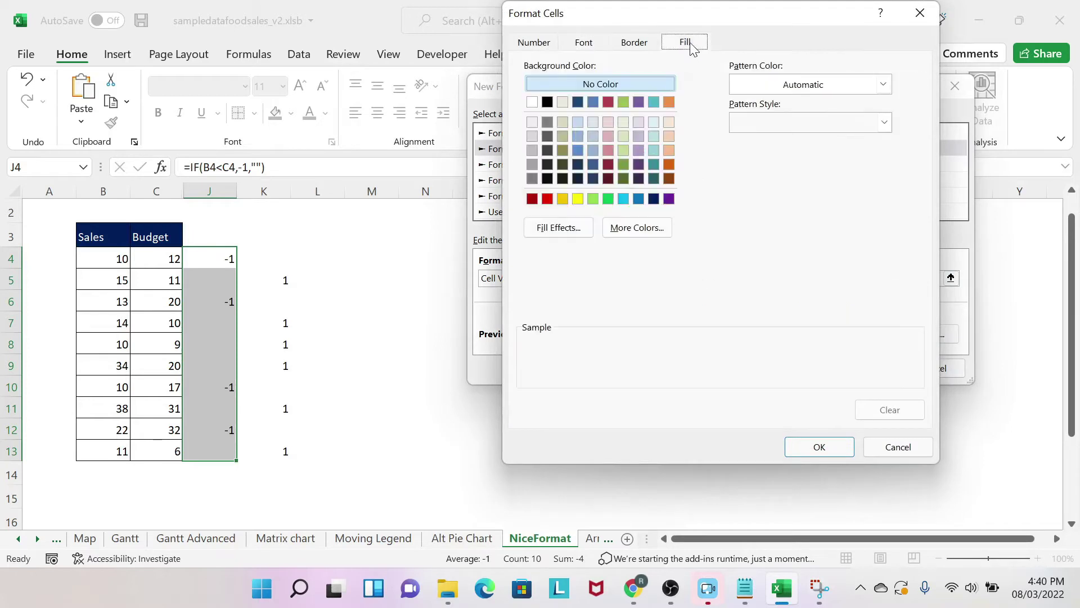
left_click(548, 198)
left_click(814, 447)
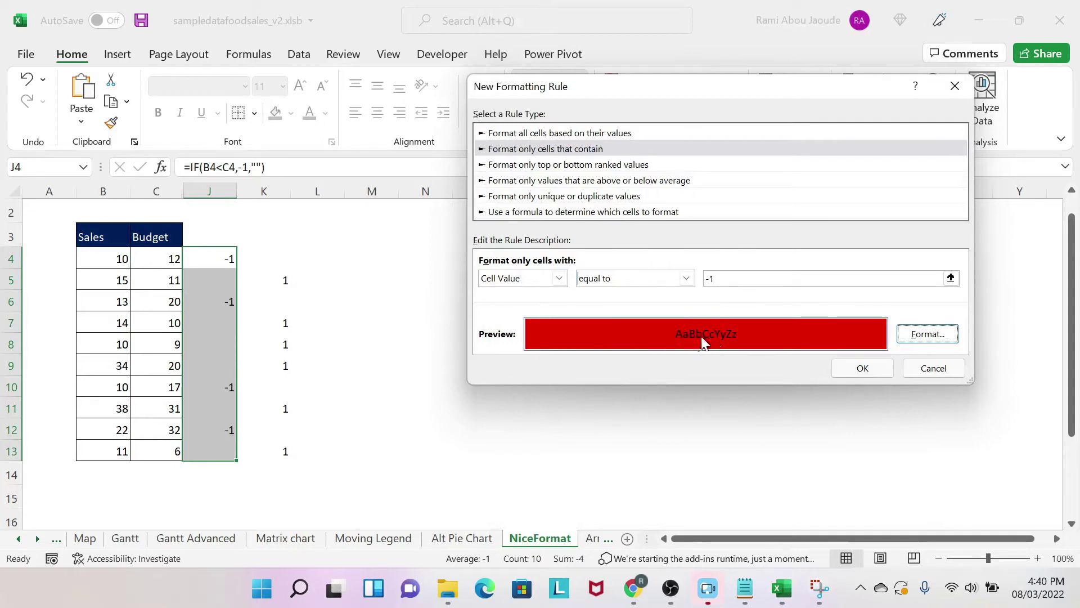
- Make the rule's font colour red as well and apply the rule
left_click(930, 342)
left_click(584, 43)
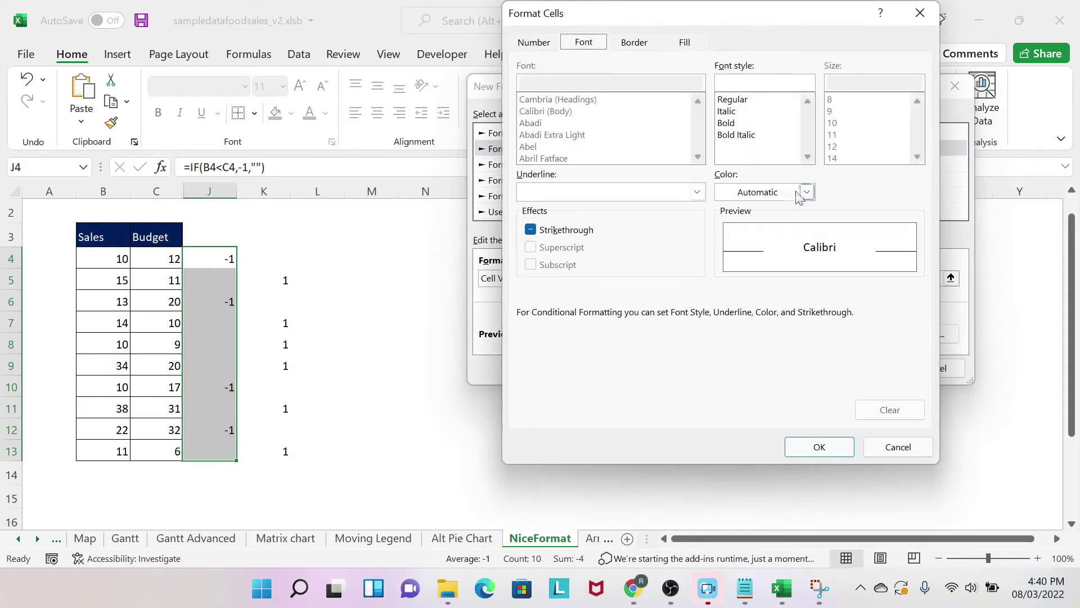
left_click(799, 194)
left_click(737, 374)
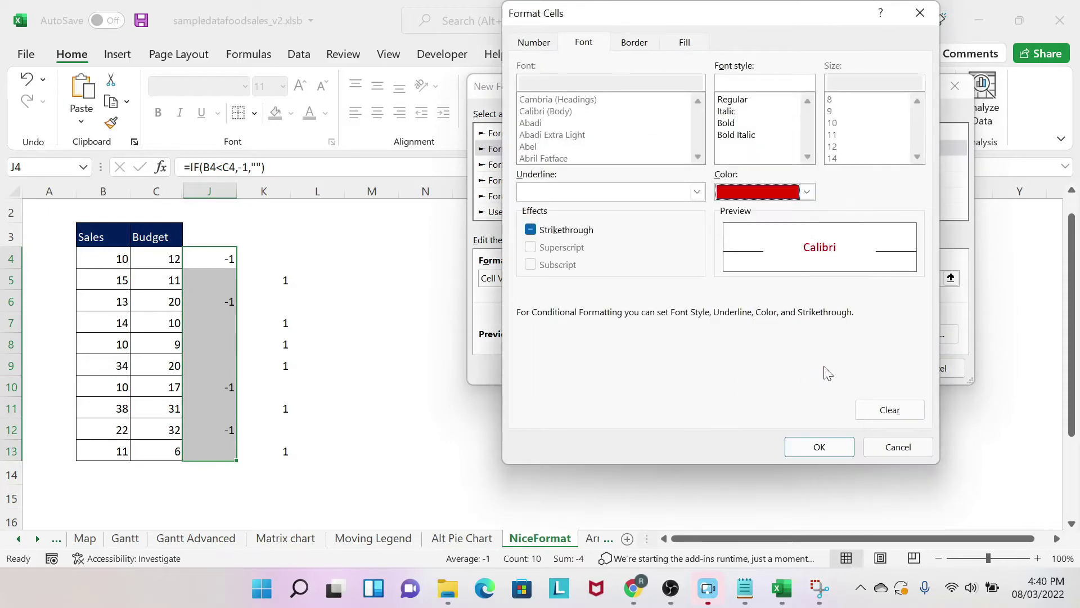
left_click(820, 447)
left_click(861, 369)
left_click(569, 336)
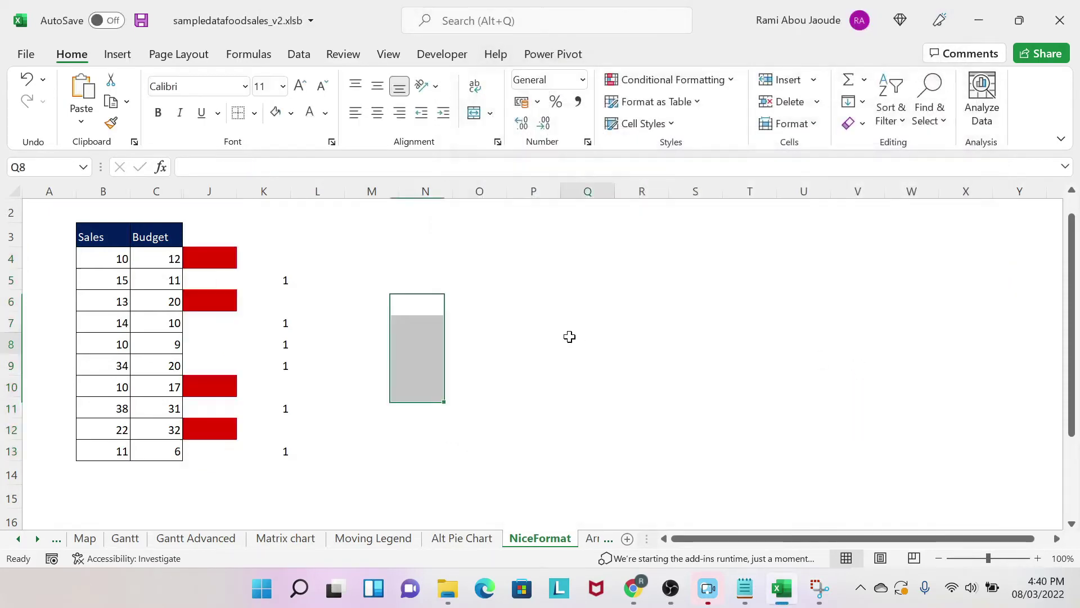
left_click(204, 256)
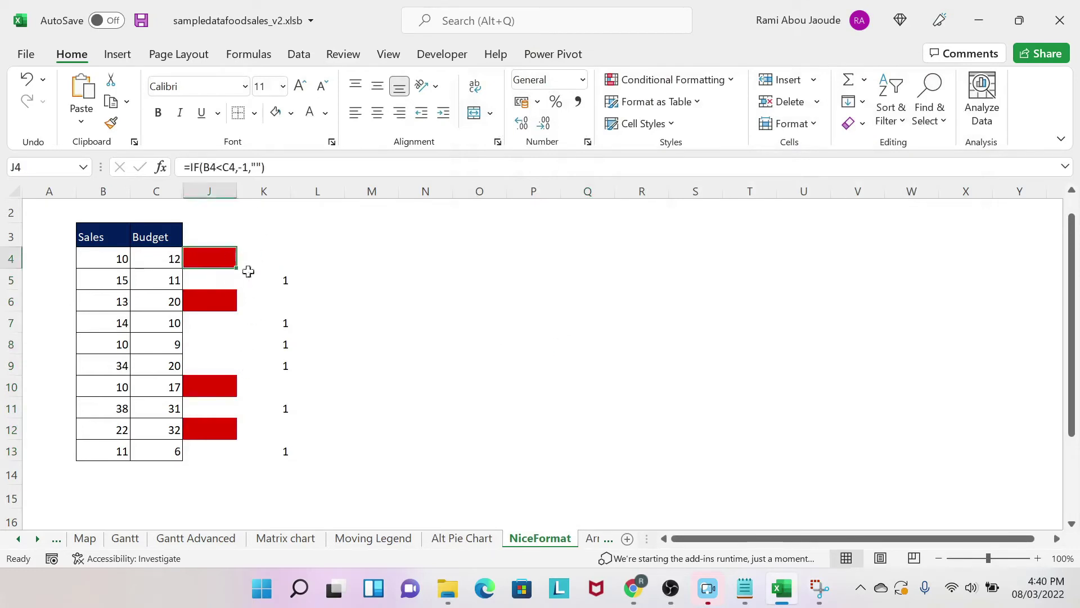
- Start a new 'Cell Value equal to' conditional formatting rule for K4:K13
left_click_drag(272, 254, 262, 455)
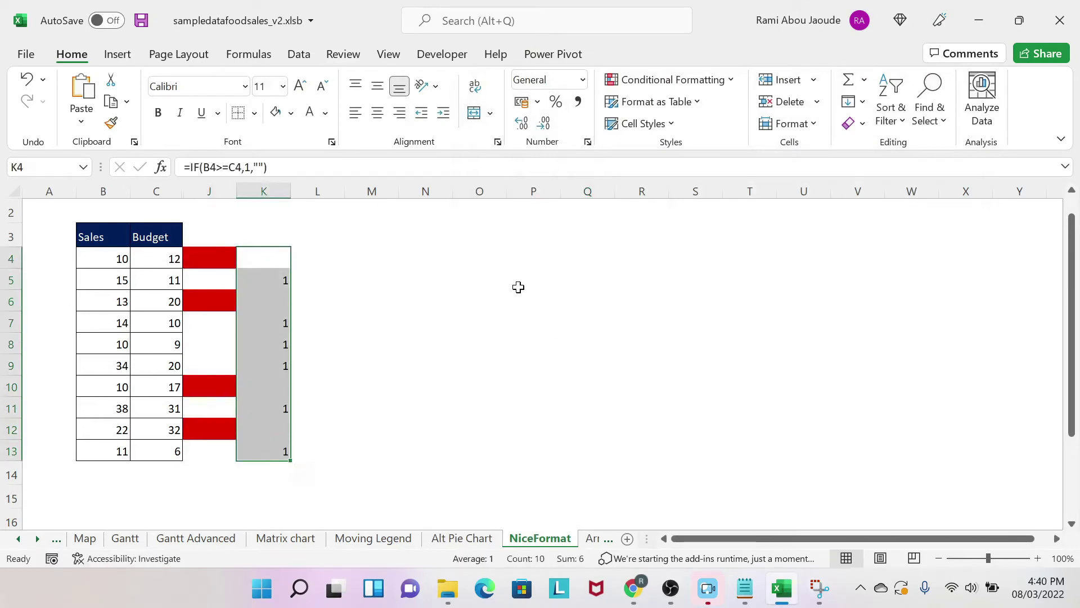
left_click(667, 81)
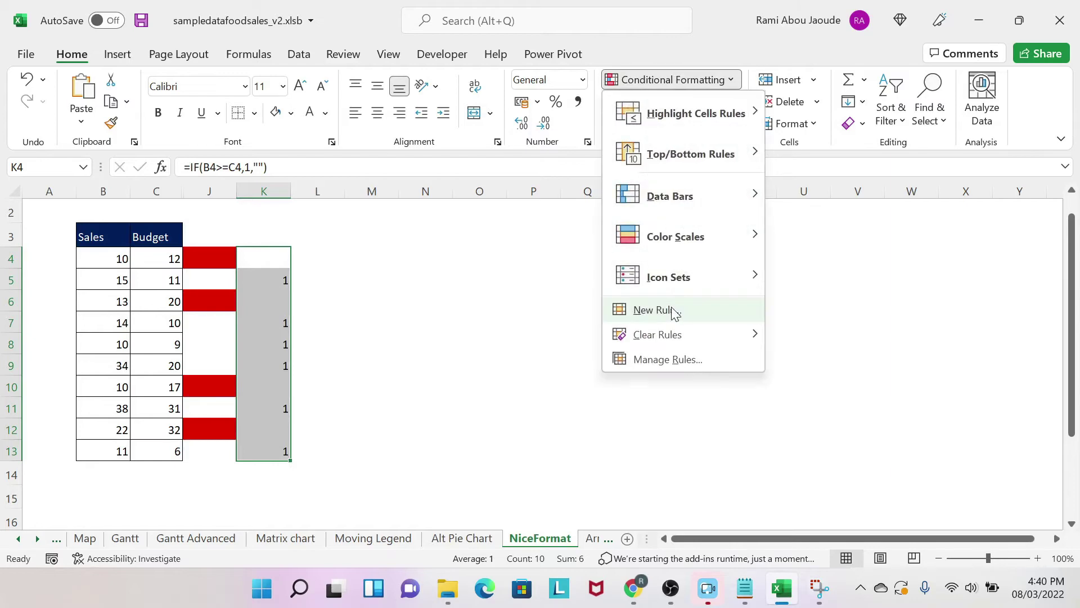
left_click(690, 312)
left_click(581, 133)
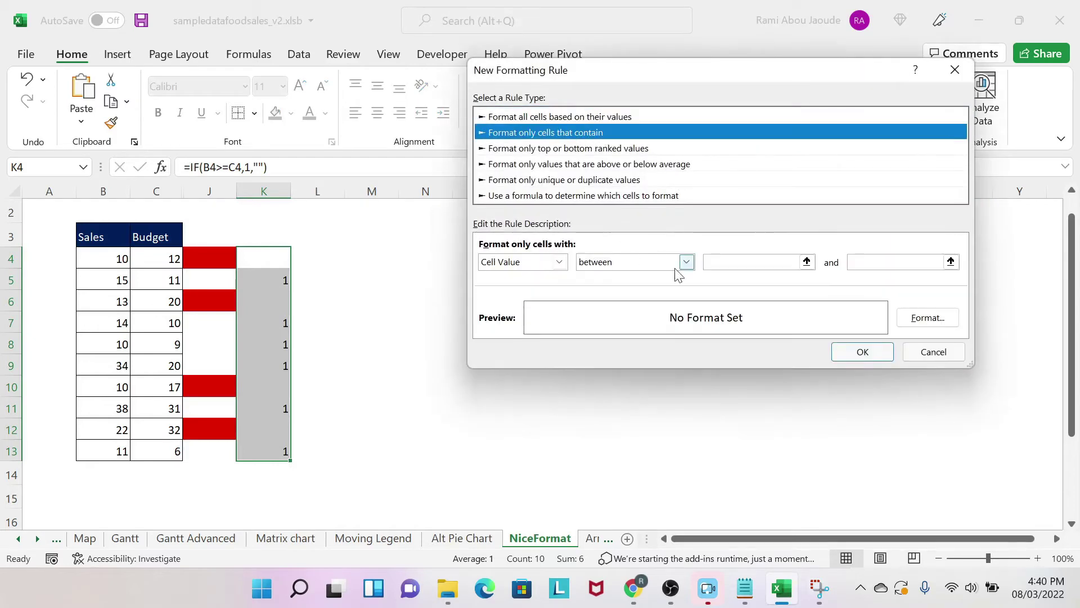
left_click(686, 263)
left_click(642, 299)
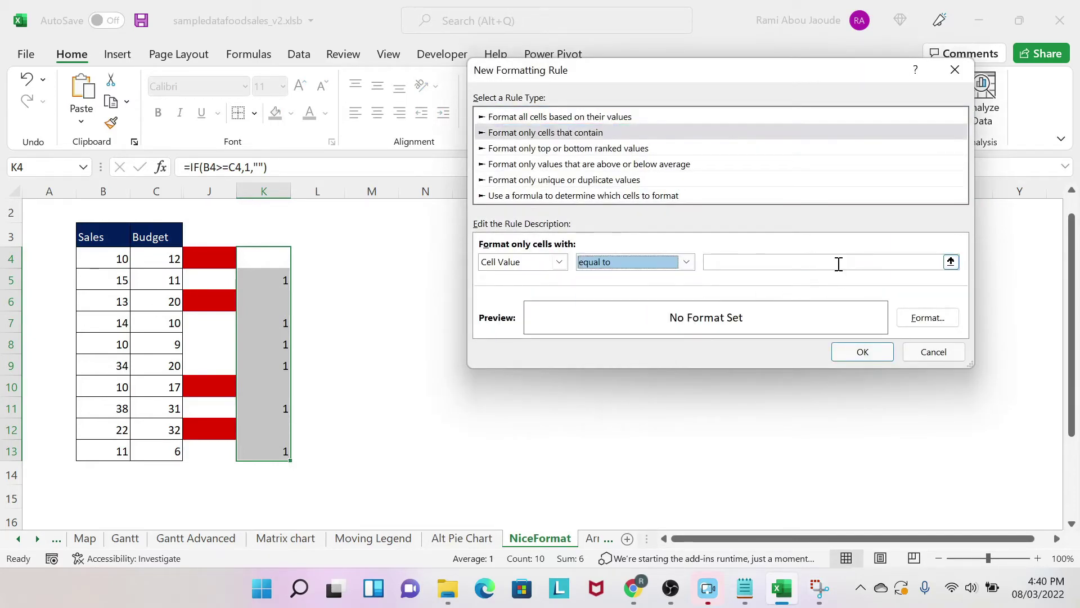
left_click(839, 262)
- Format the rule with a bright green fill and green font, then apply it
left_click(940, 317)
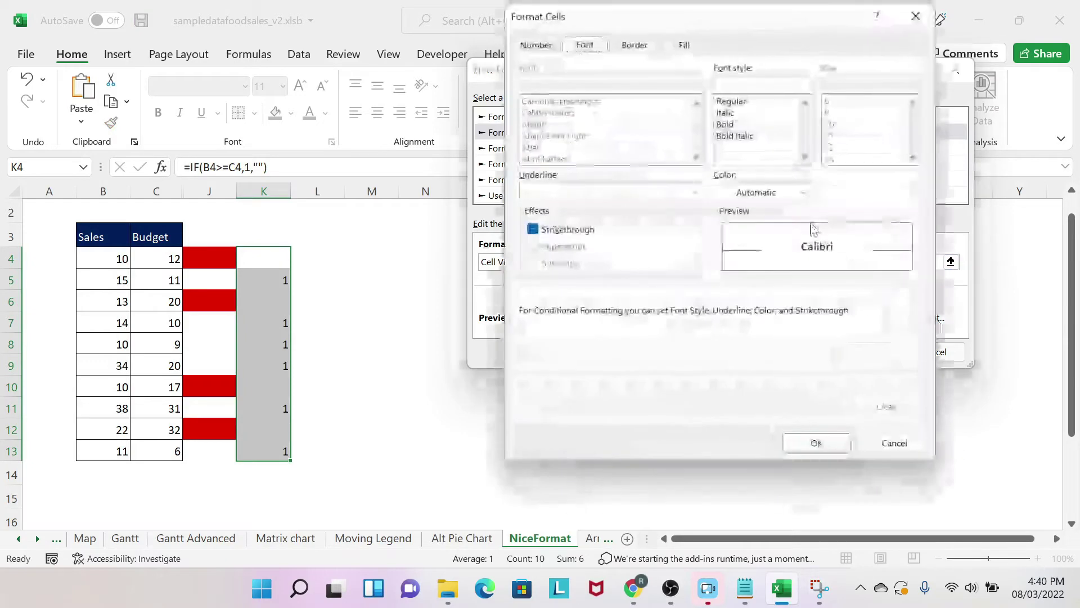
left_click(684, 43)
left_click(608, 198)
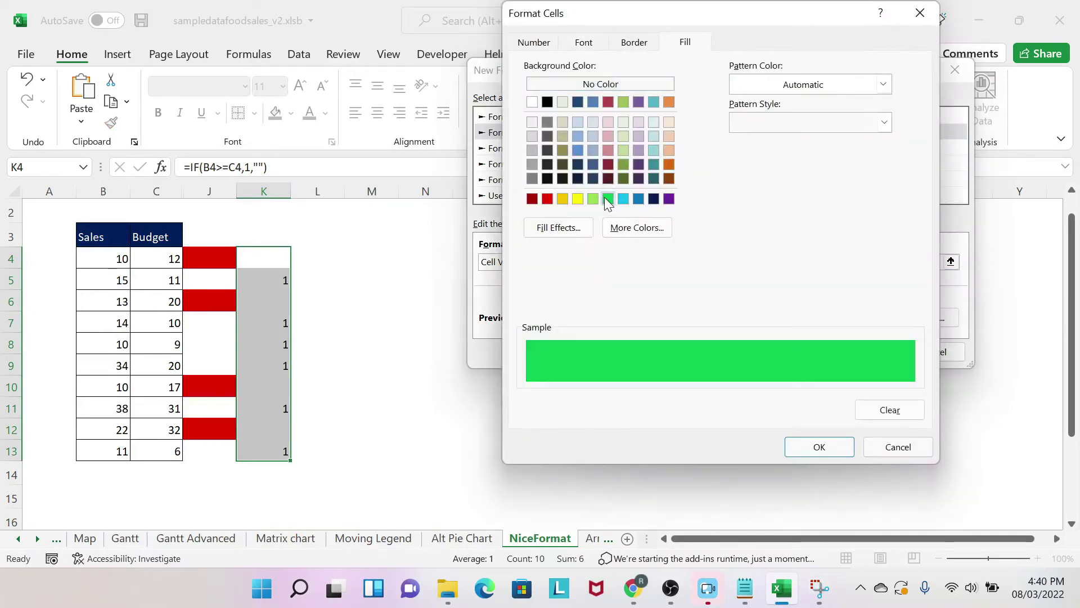
left_click(583, 42)
left_click(806, 192)
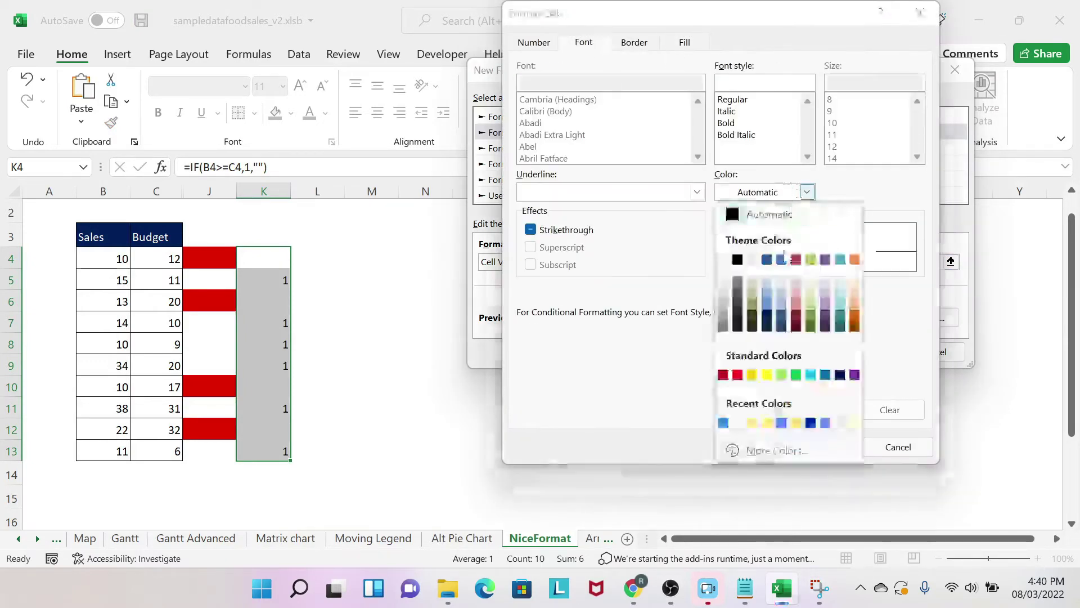
left_click(796, 375)
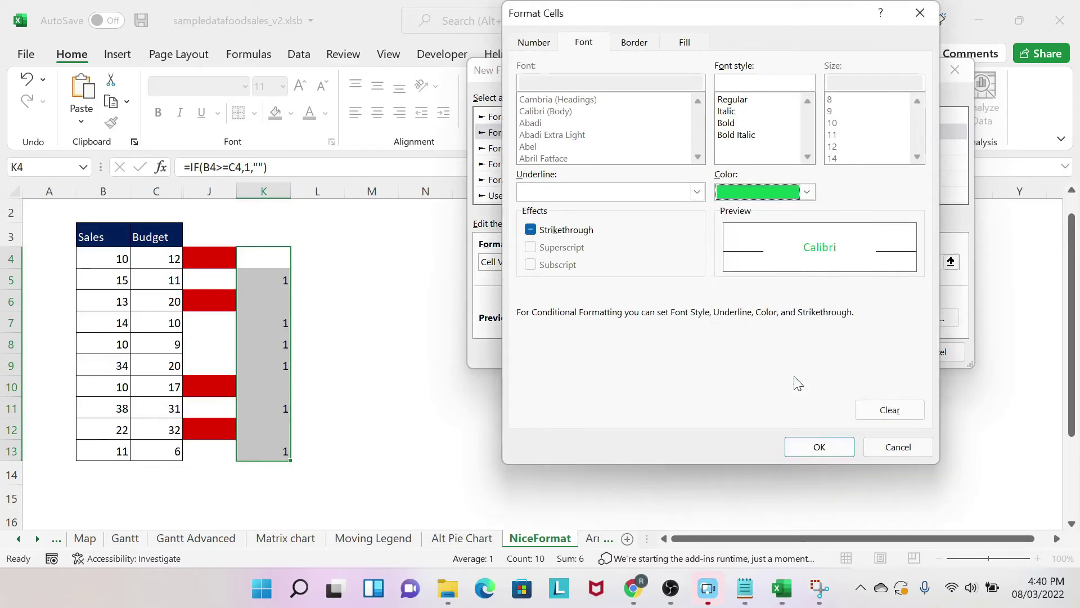
left_click(819, 449)
left_click(861, 351)
left_click(588, 385)
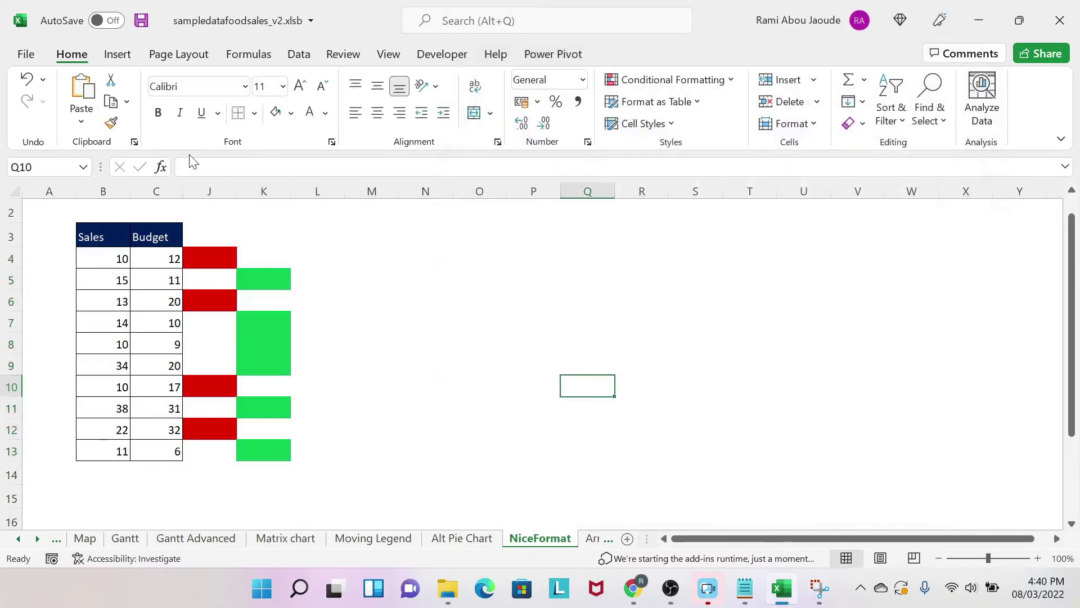
- Narrow columns J and K into thin strips and merge J3:K3 into one centred header
left_click_drag(236, 191, 213, 192)
left_click(304, 281)
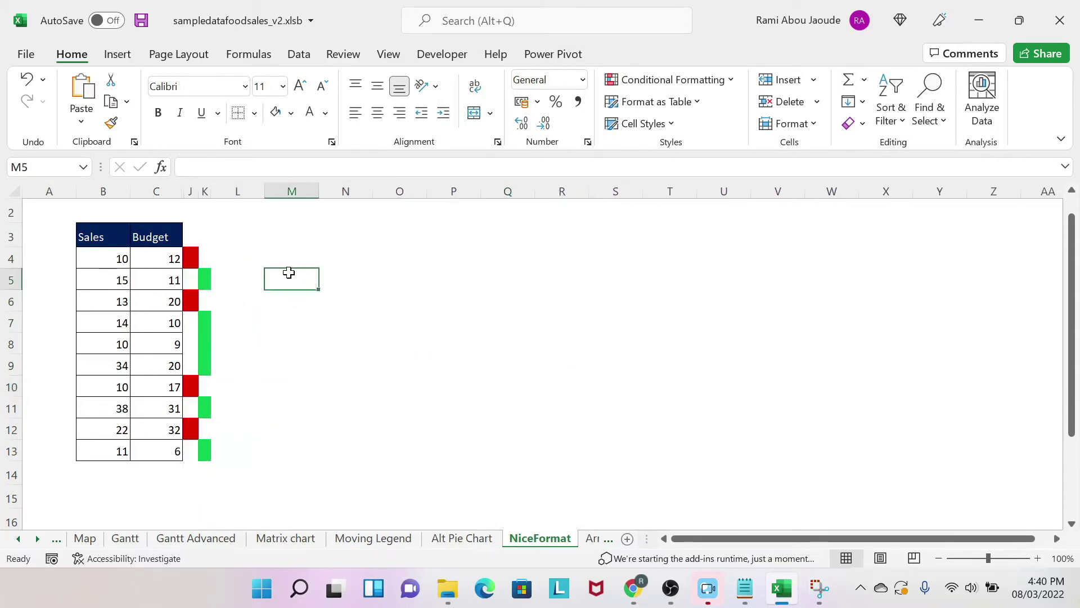
left_click_drag(193, 235, 205, 234)
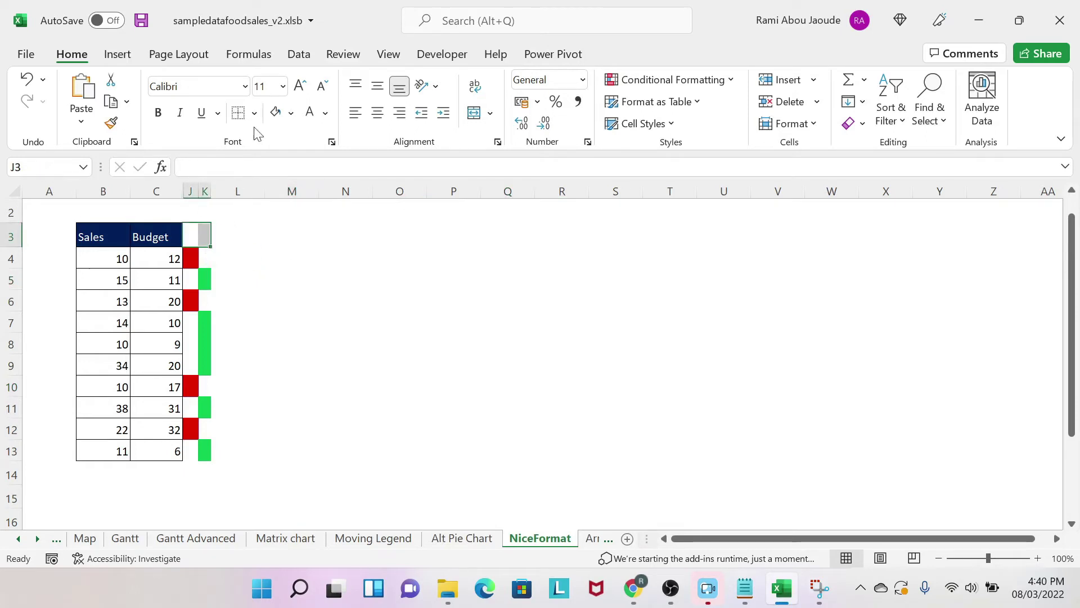
left_click(476, 119)
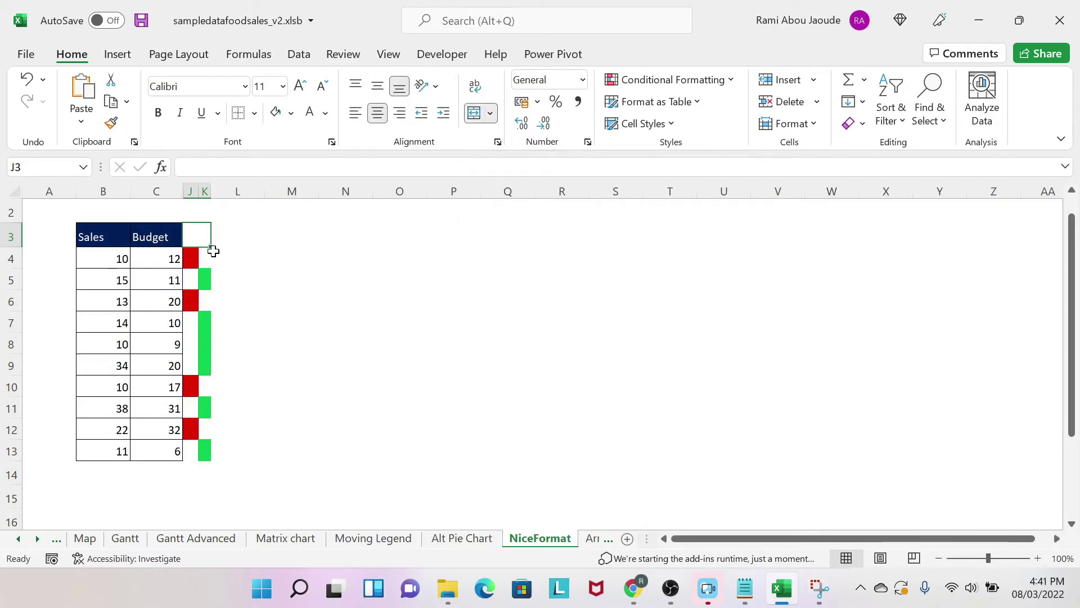
- Draw an outside border around the indicator block J3:K13
left_click_drag(193, 236, 191, 451)
left_click(254, 113)
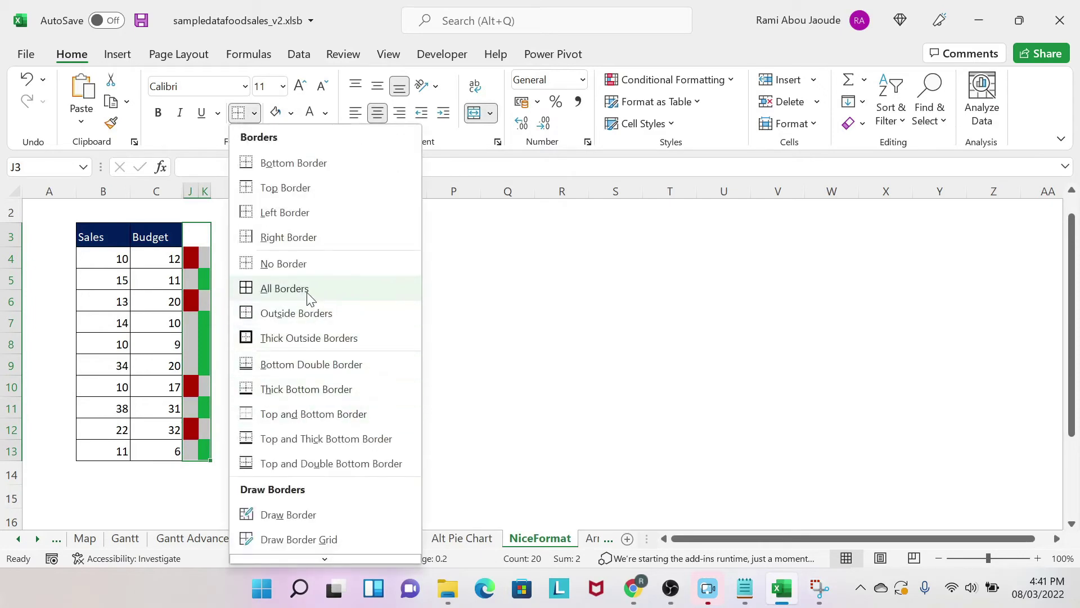
left_click(311, 314)
left_click(362, 320)
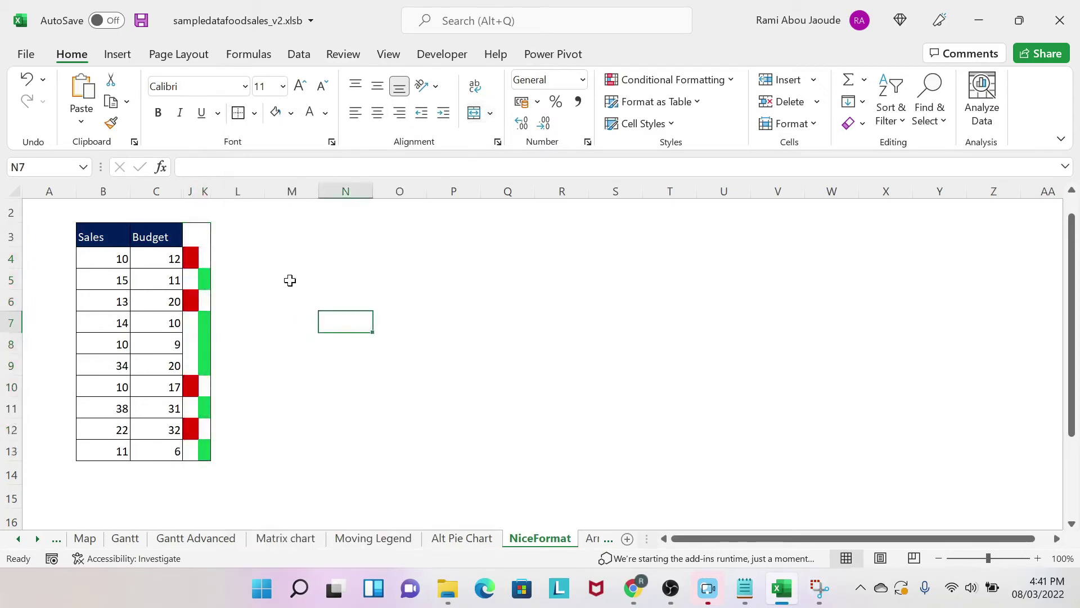
left_click(195, 237)
left_click(311, 318)
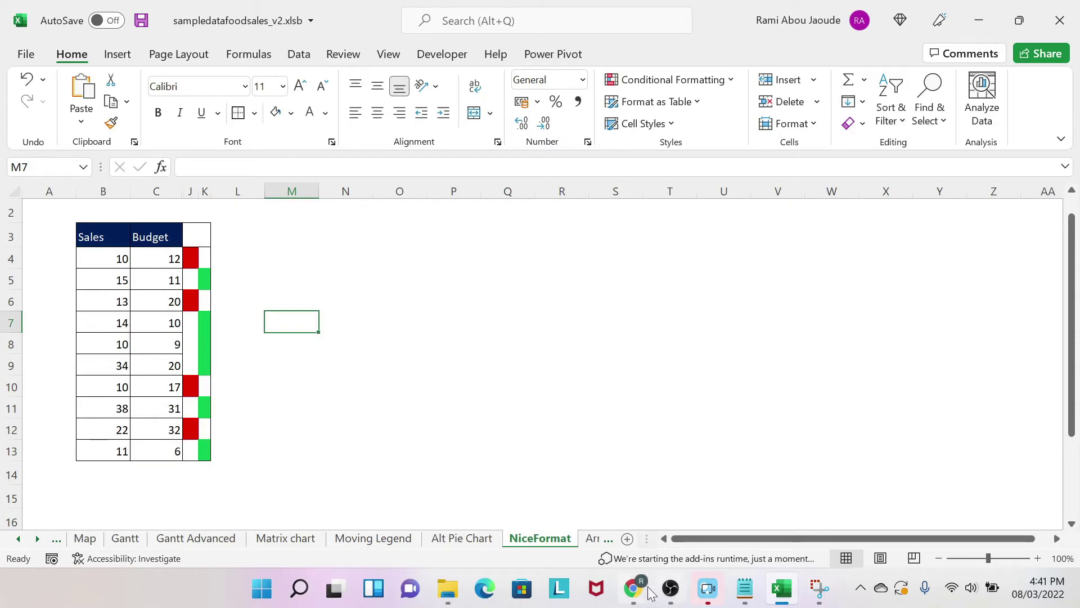
- Search the emoji site for 'arrow' and copy the Down Arrow emoji
mouse_move(641, 590)
left_click(719, 520)
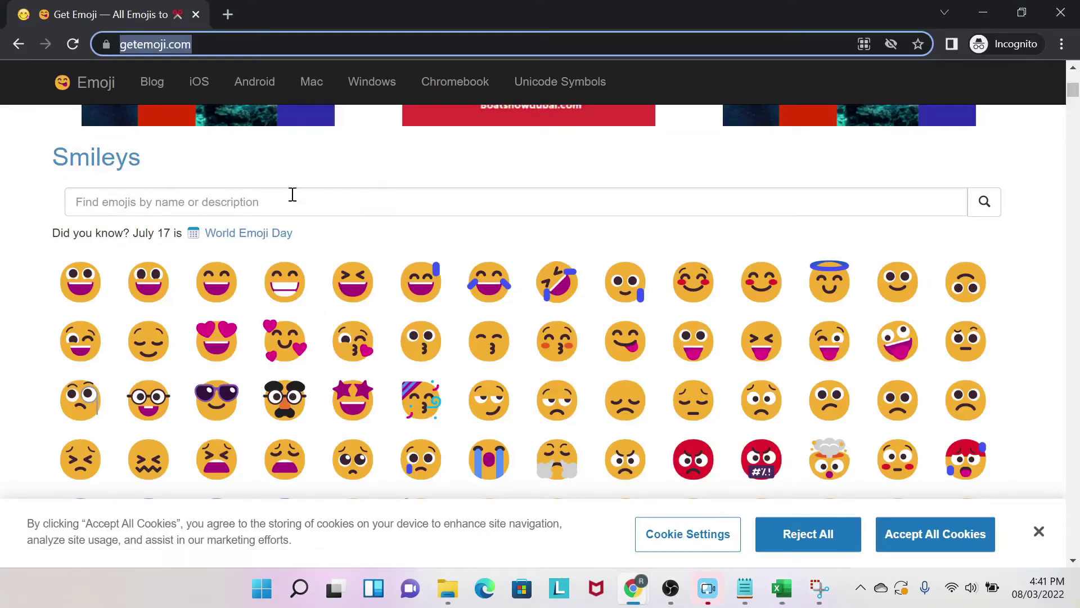
left_click(214, 201)
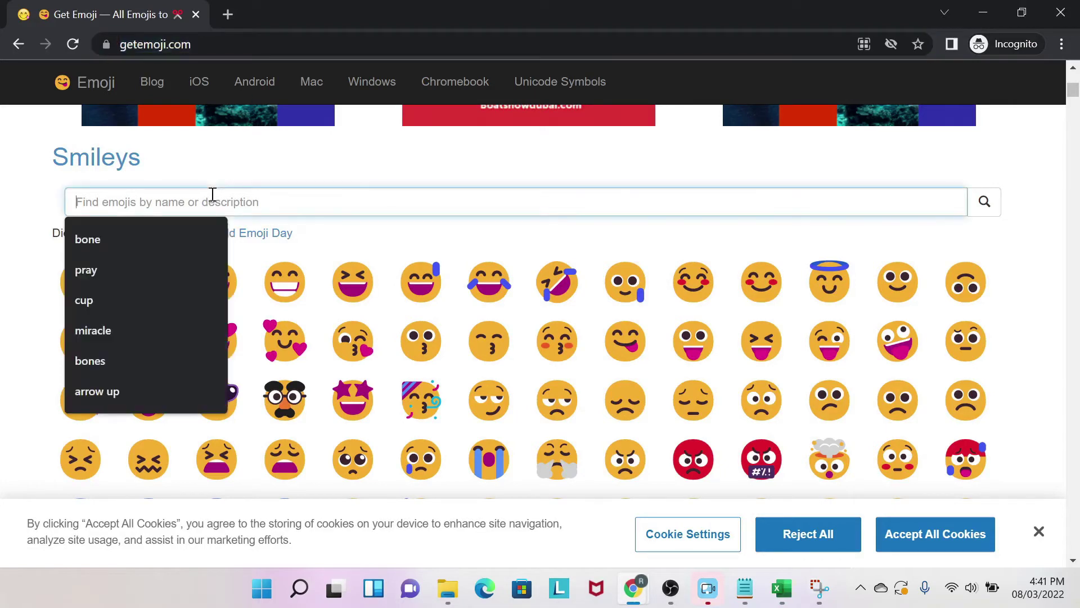
type("arrow")
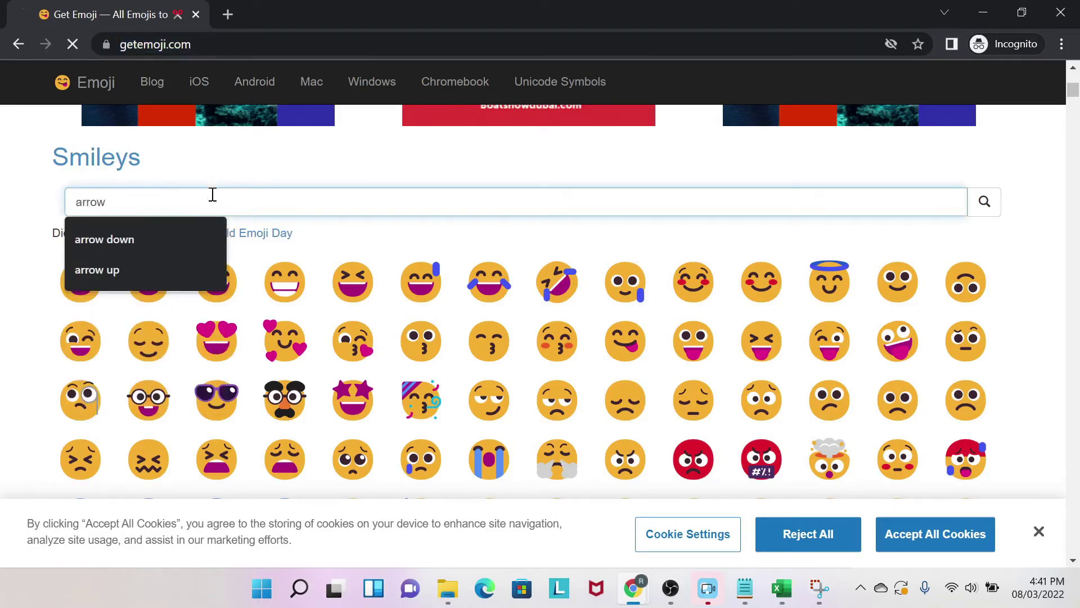
key("Return")
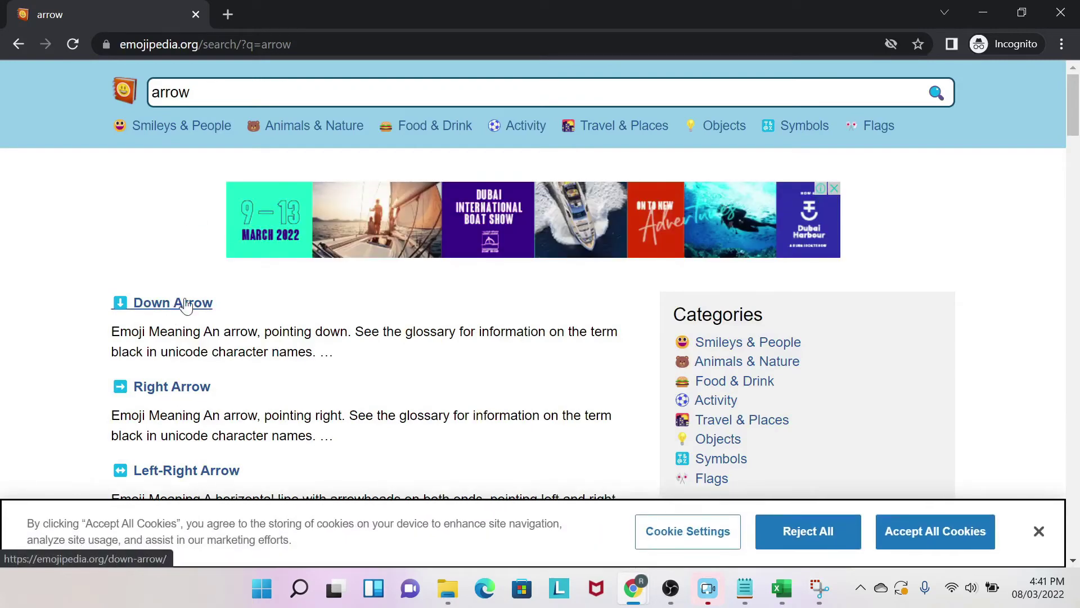
left_click(187, 305)
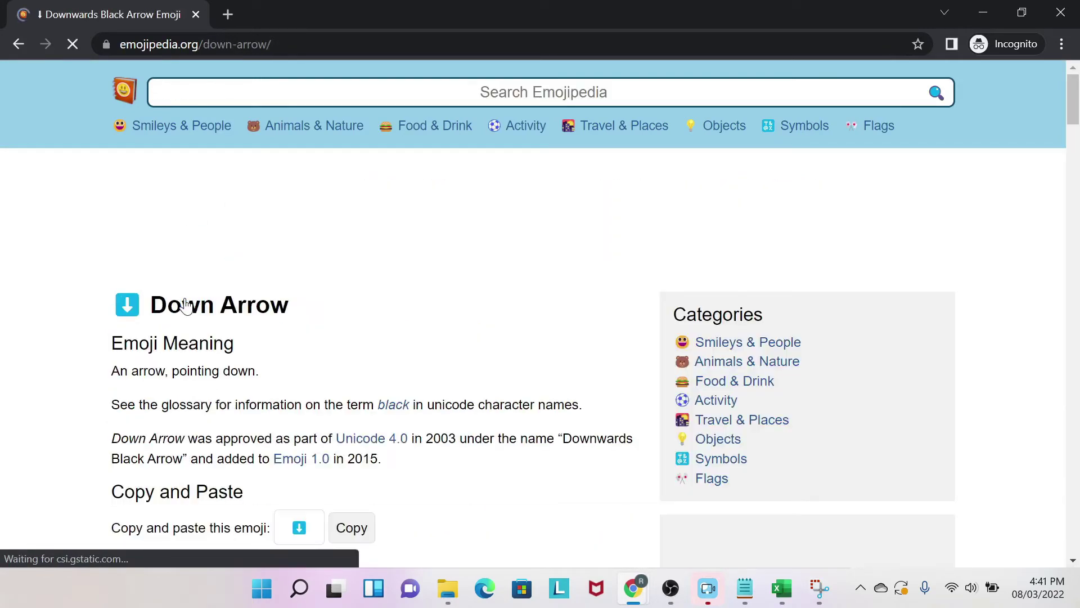
scroll(186, 304, "down", 5)
left_click(356, 190)
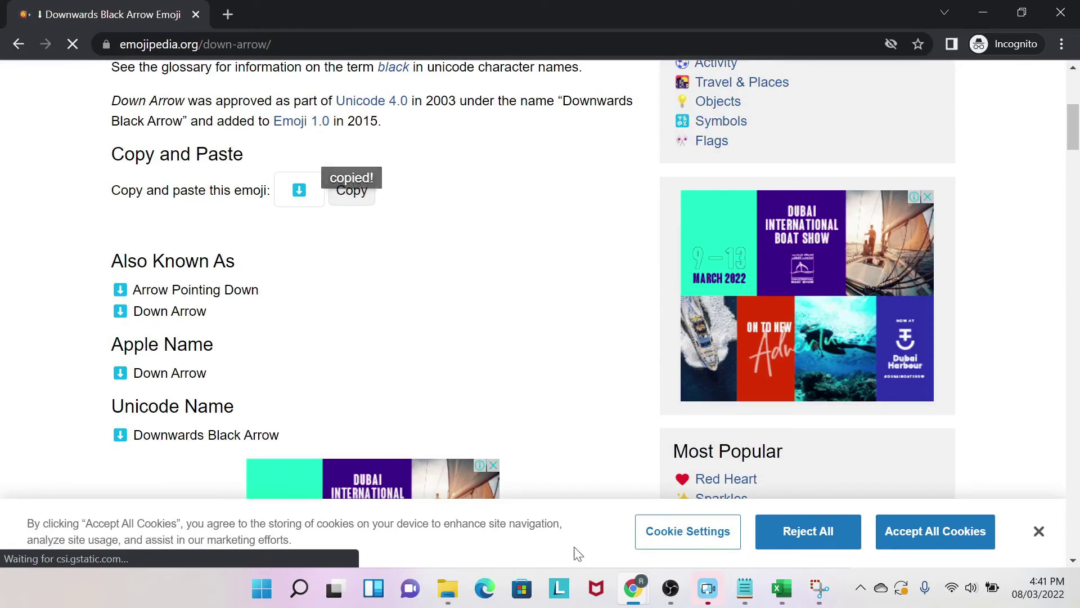
left_click(793, 591)
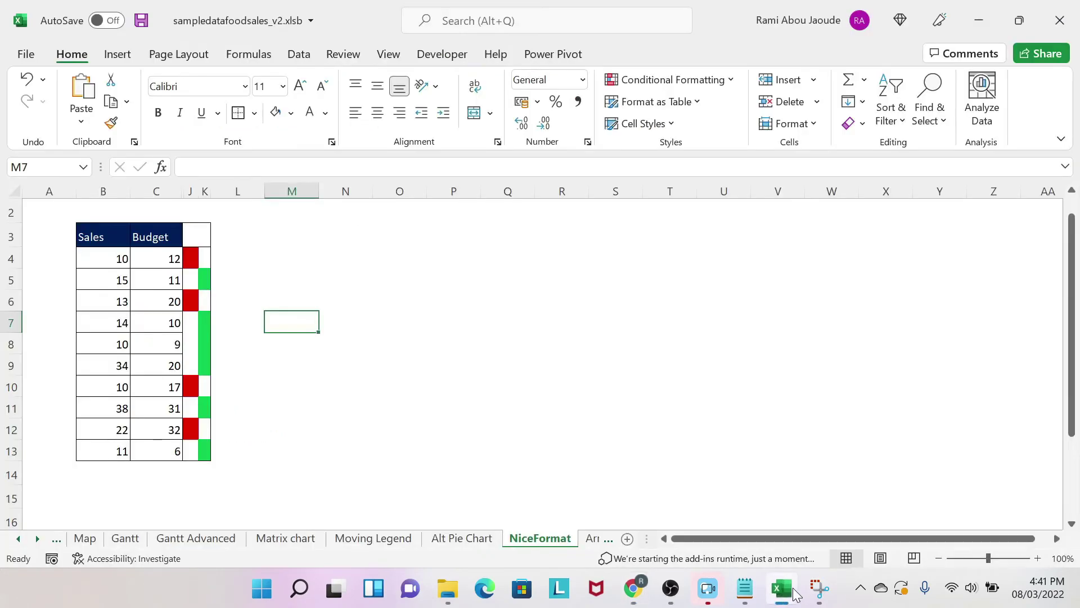
- Paste the down-arrow emoji into merged header cell J3 through the formula bar
left_click(196, 236)
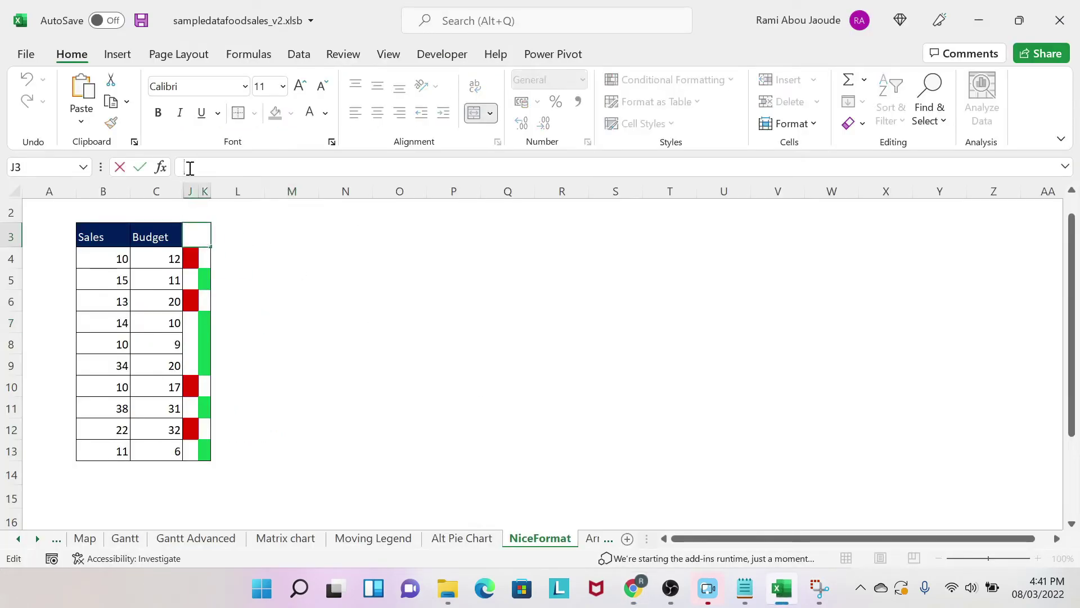
right_click(190, 168)
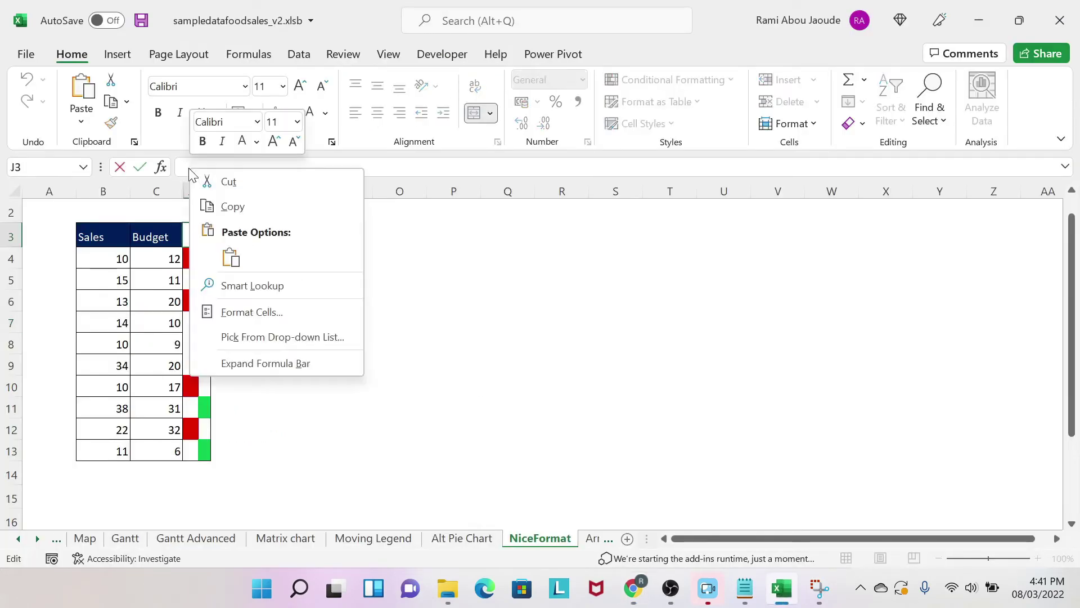
left_click(232, 258)
key("Return")
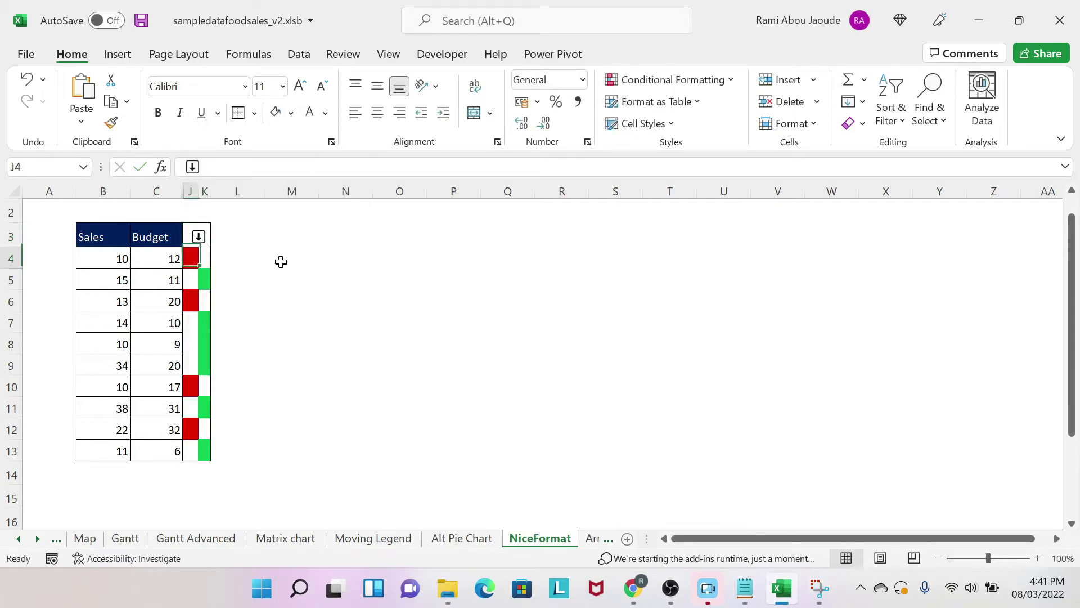
left_click(195, 232)
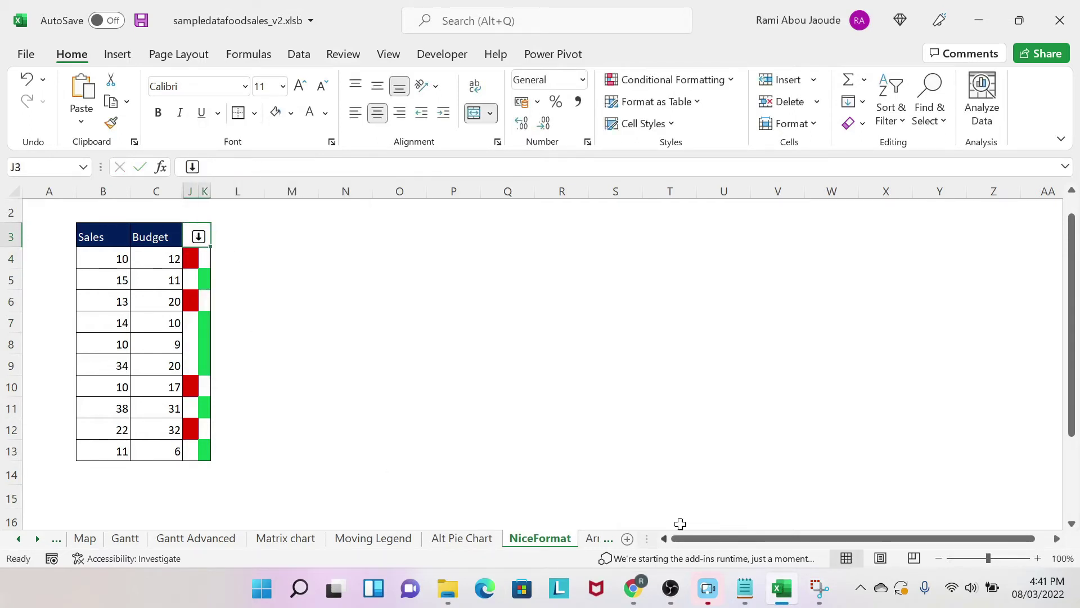
- Go back to the arrow search results and copy the Up Arrow emoji
mouse_move(634, 588)
left_click(682, 497)
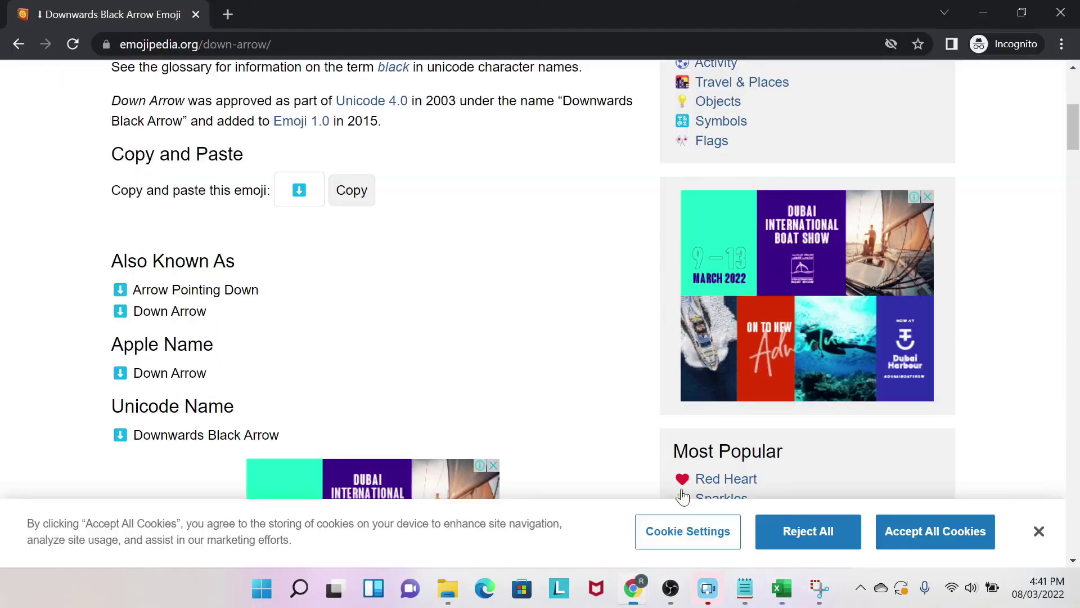
scroll(403, 269, "down", 3)
scroll(403, 268, "up", 2)
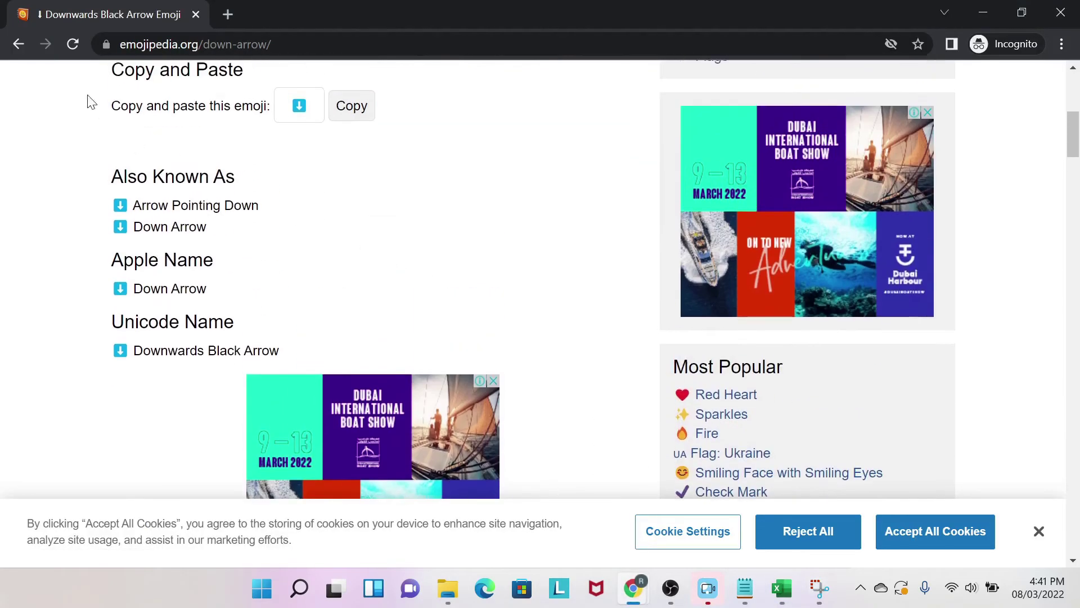
left_click(18, 45)
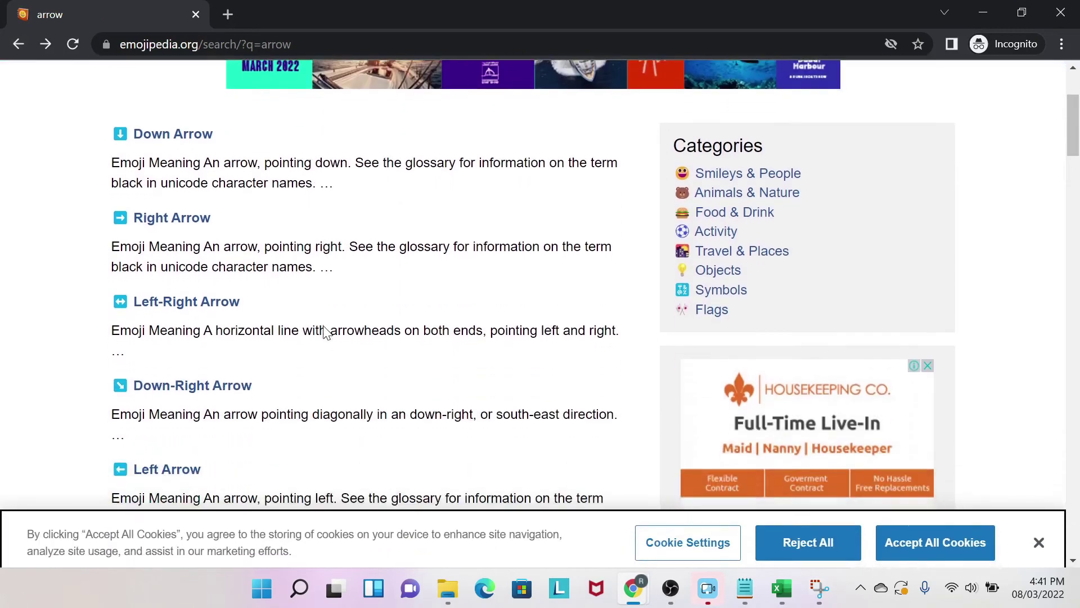
scroll(179, 405, "down", 3)
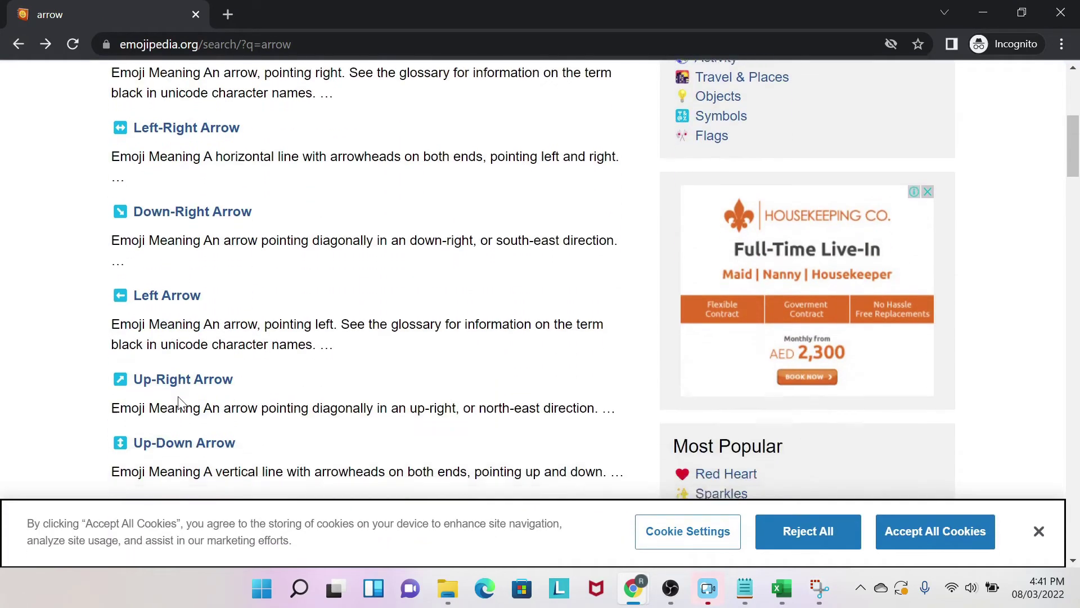
scroll(178, 403, "down", 3)
left_click(163, 346)
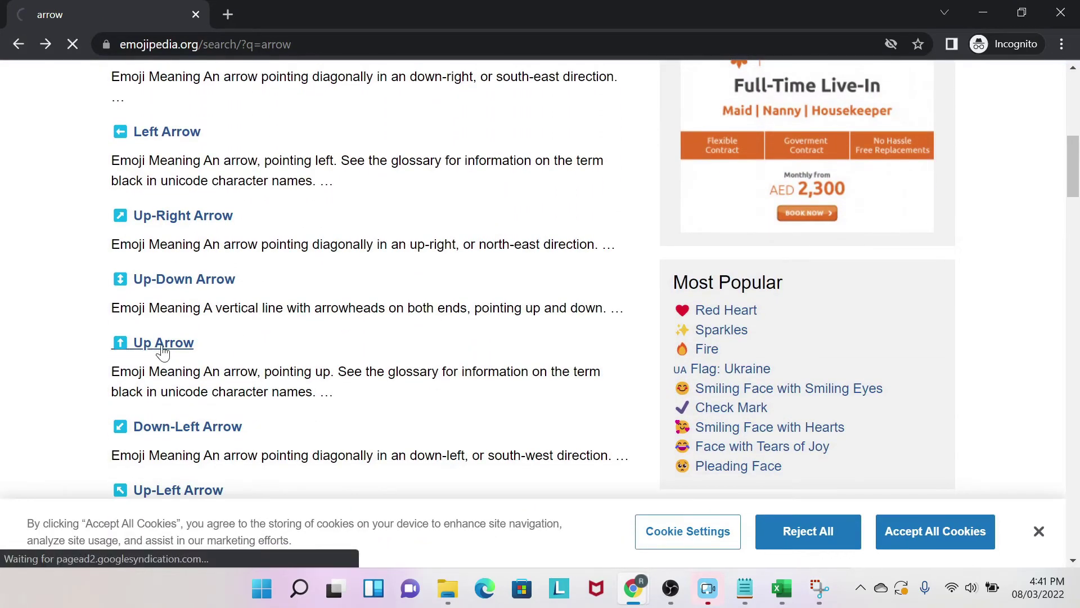
scroll(199, 387, "down", 5)
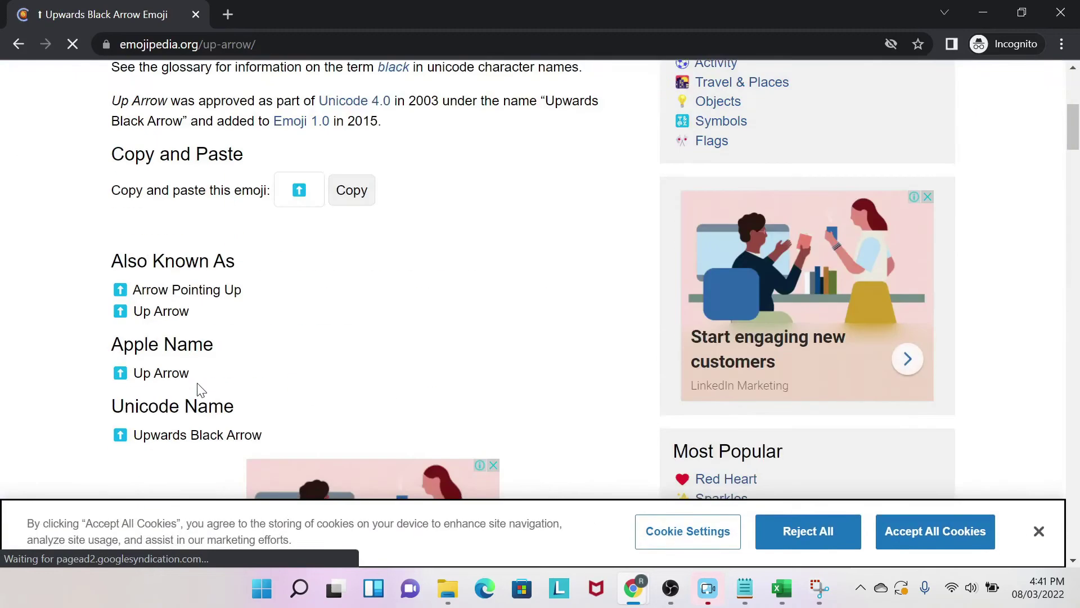
scroll(254, 287, "down", 1)
left_click(352, 106)
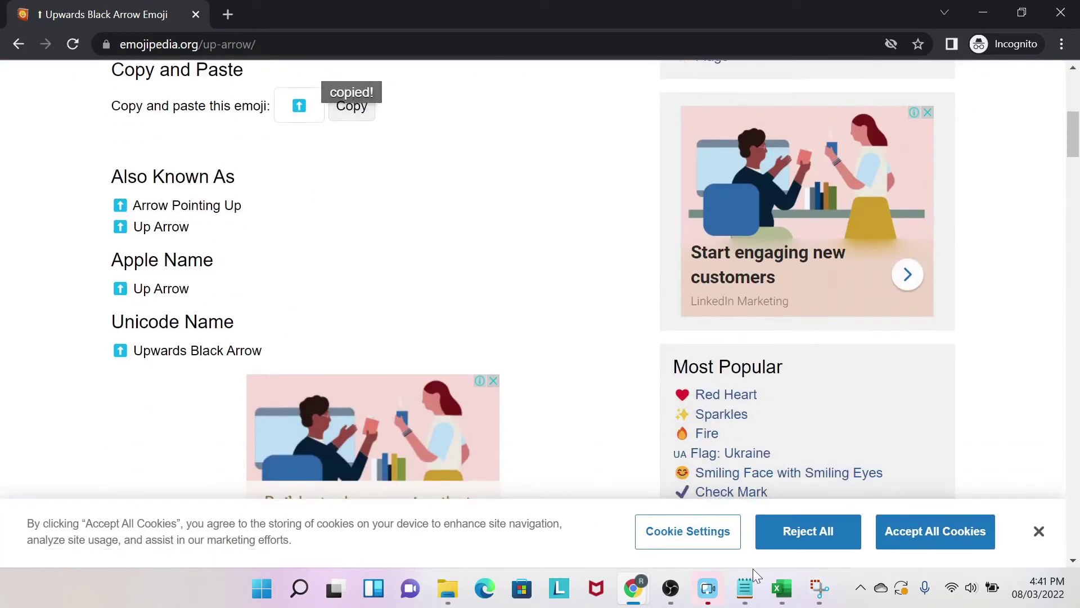
left_click(783, 589)
- Add the up arrow after the down arrow in J3 and widen column K slightly
left_click(213, 161)
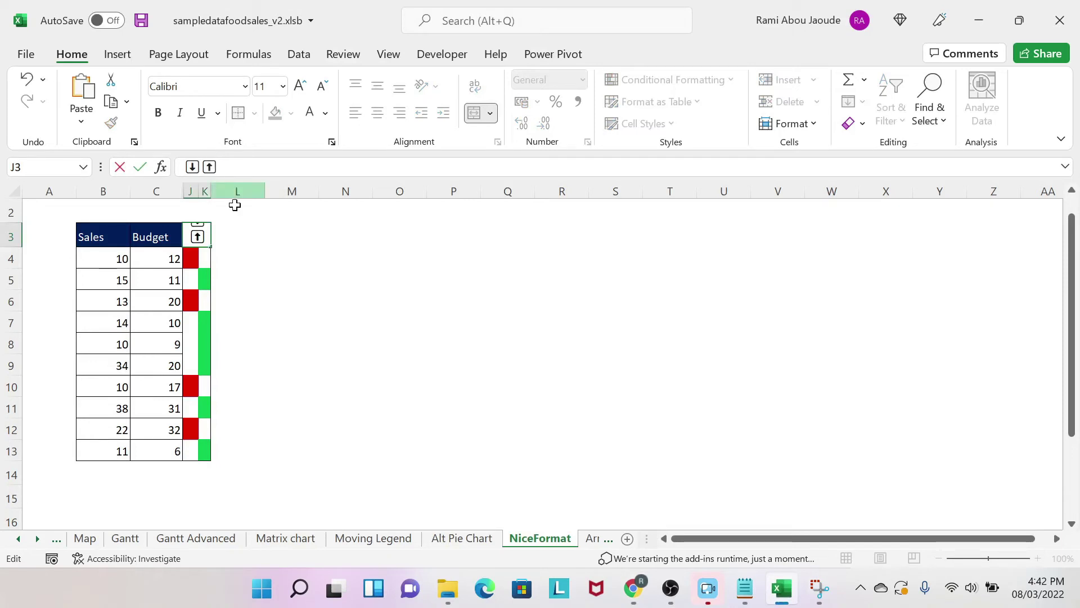
left_click(248, 238)
left_click_drag(211, 192, 207, 184)
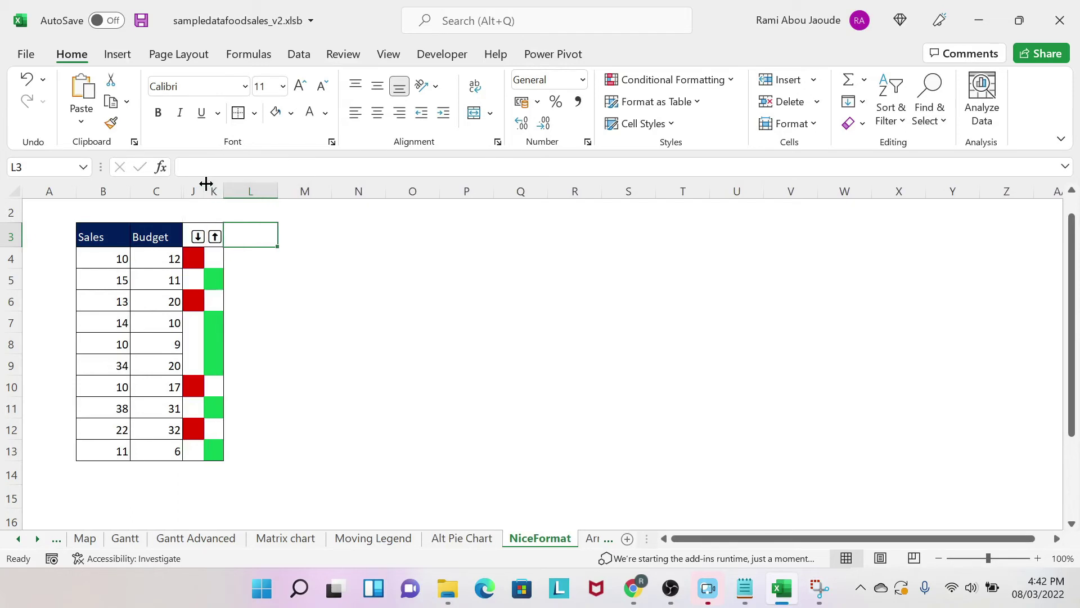
left_click(198, 235)
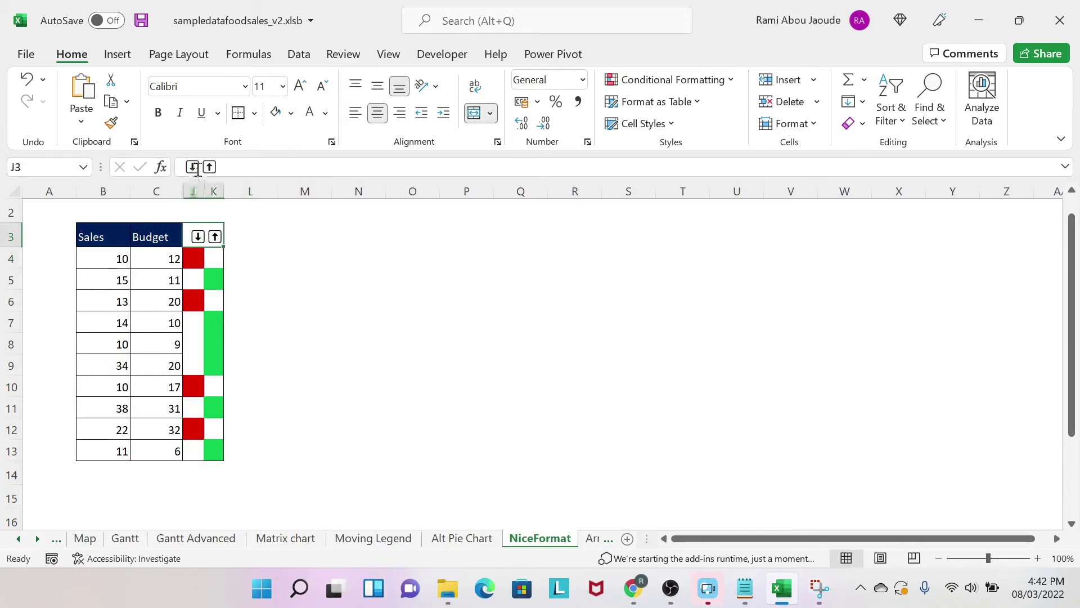
- Colour J3's down arrow with Red font and its up arrow with Green font
left_click_drag(199, 168, 188, 168)
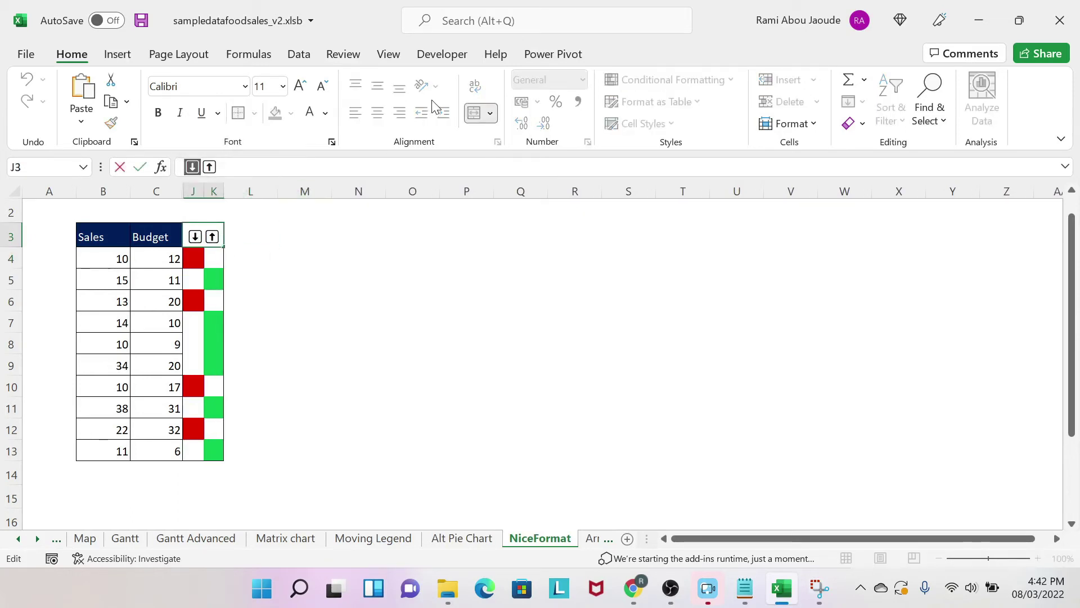
left_click(326, 113)
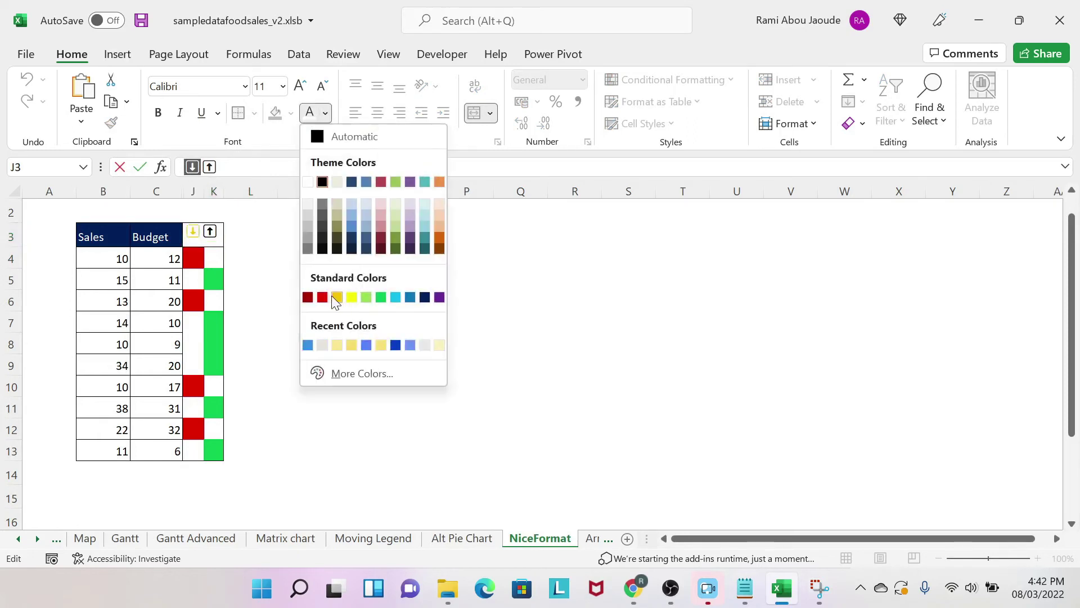
left_click(326, 298)
left_click_drag(216, 167, 204, 167)
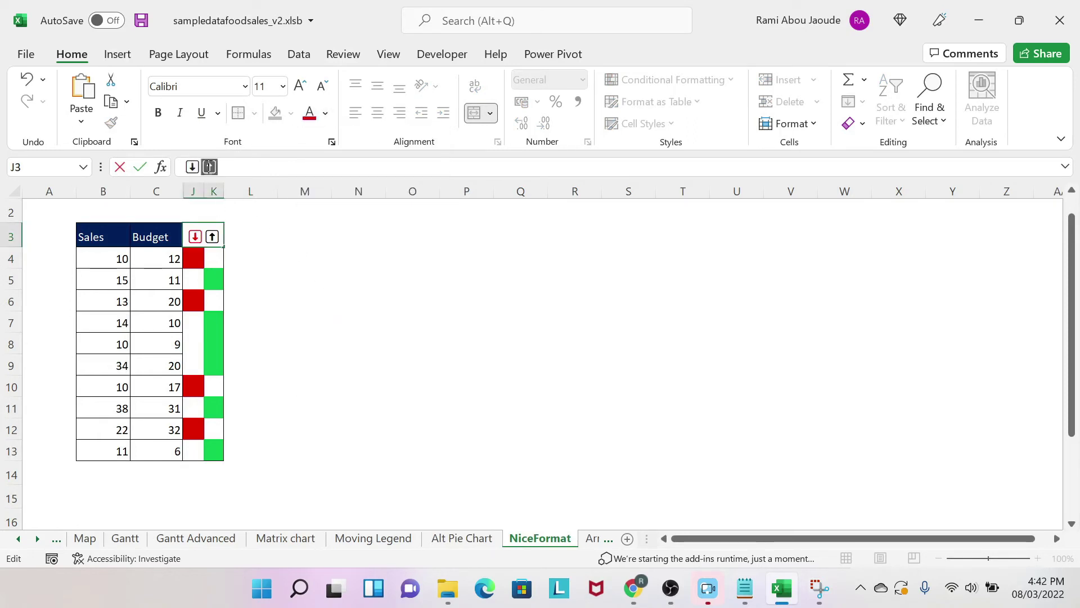
left_click(325, 113)
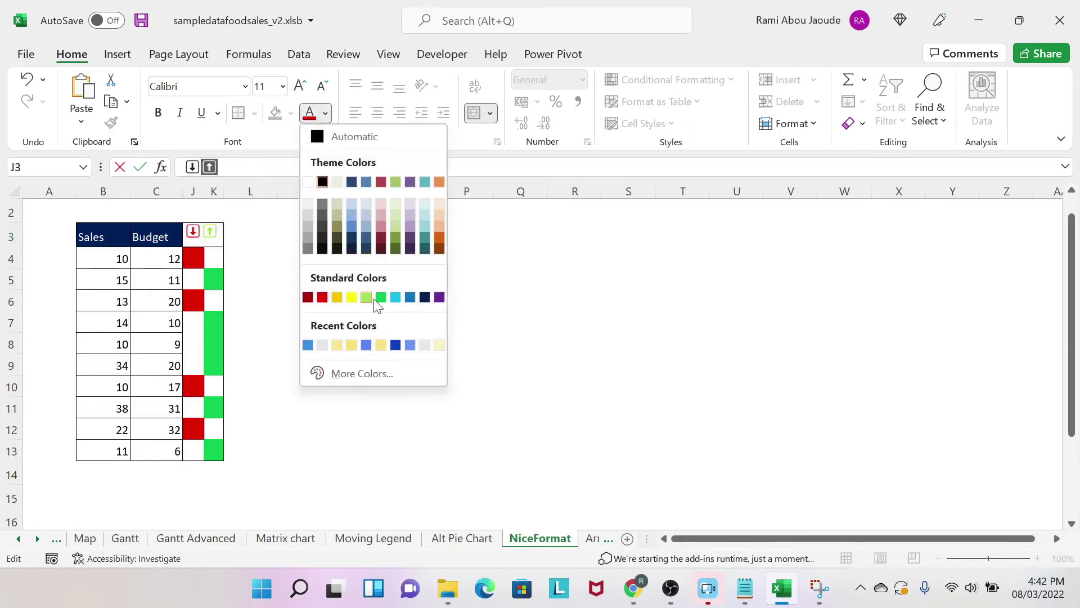
left_click(381, 298)
left_click(413, 280)
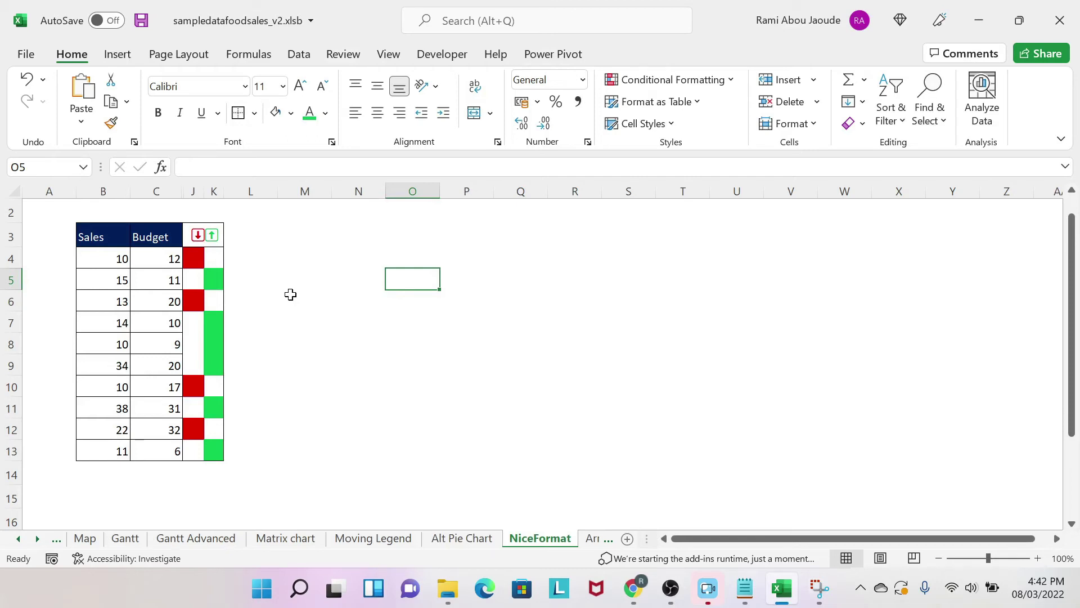
left_click(259, 207)
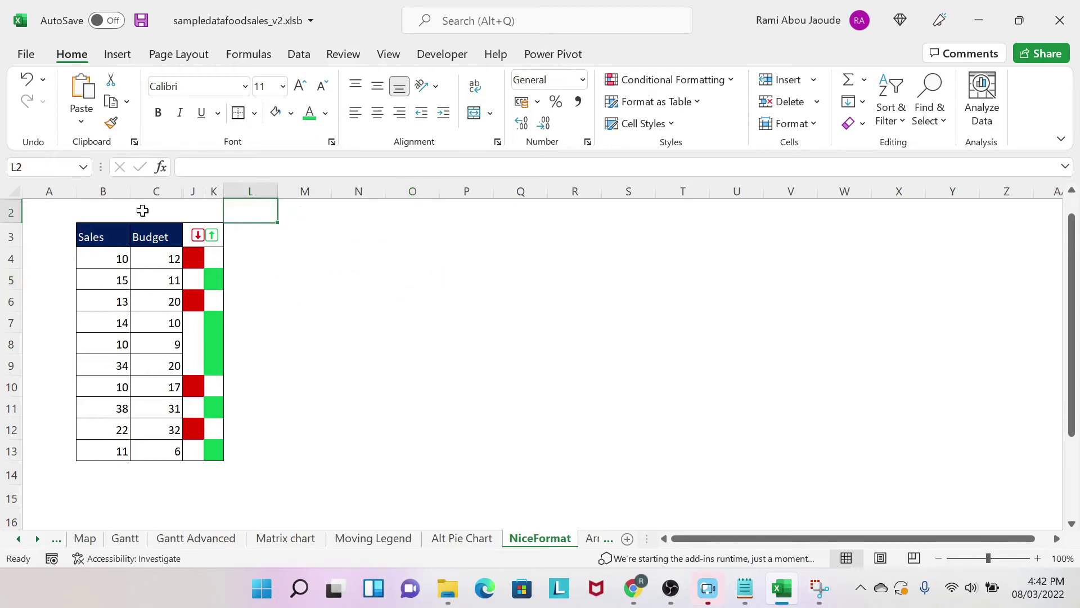
left_click(55, 205)
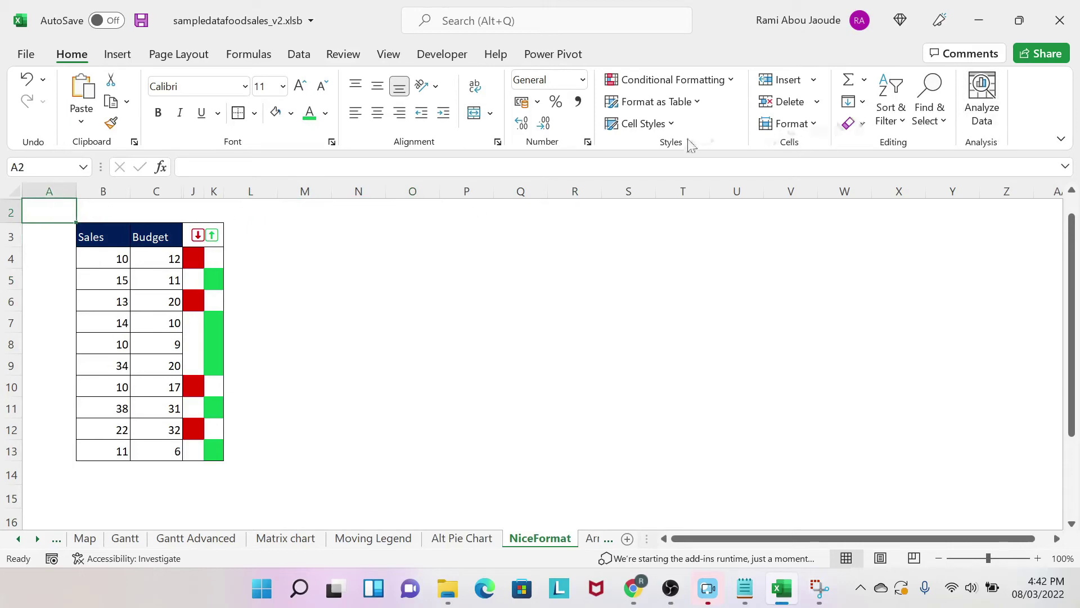
- Insert the recently used Black Circle symbol (U+25CF) into cell A2
left_click(115, 54)
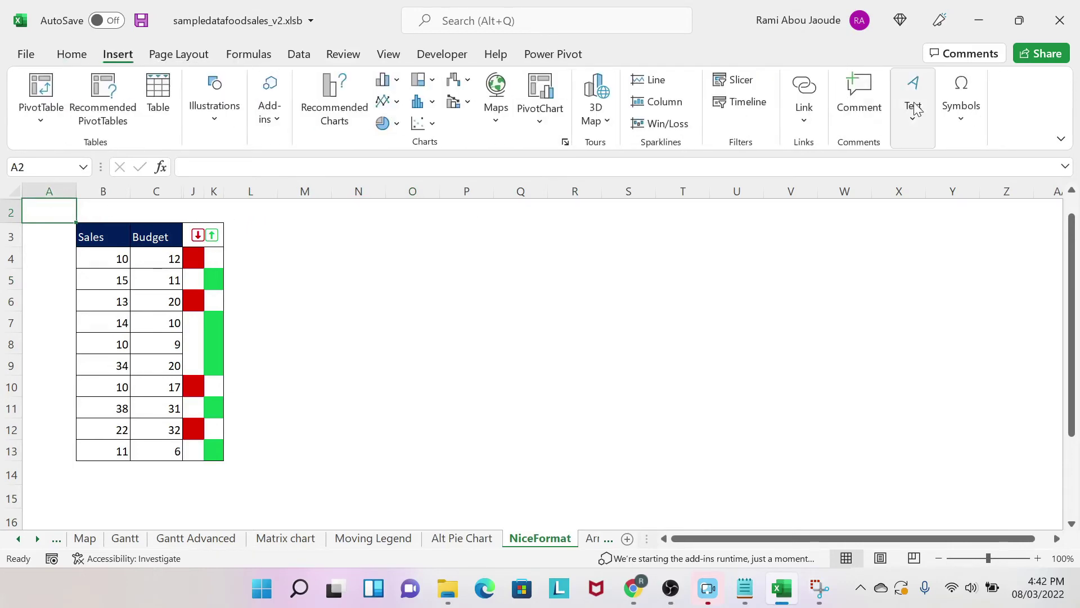
left_click(959, 104)
left_click(1005, 175)
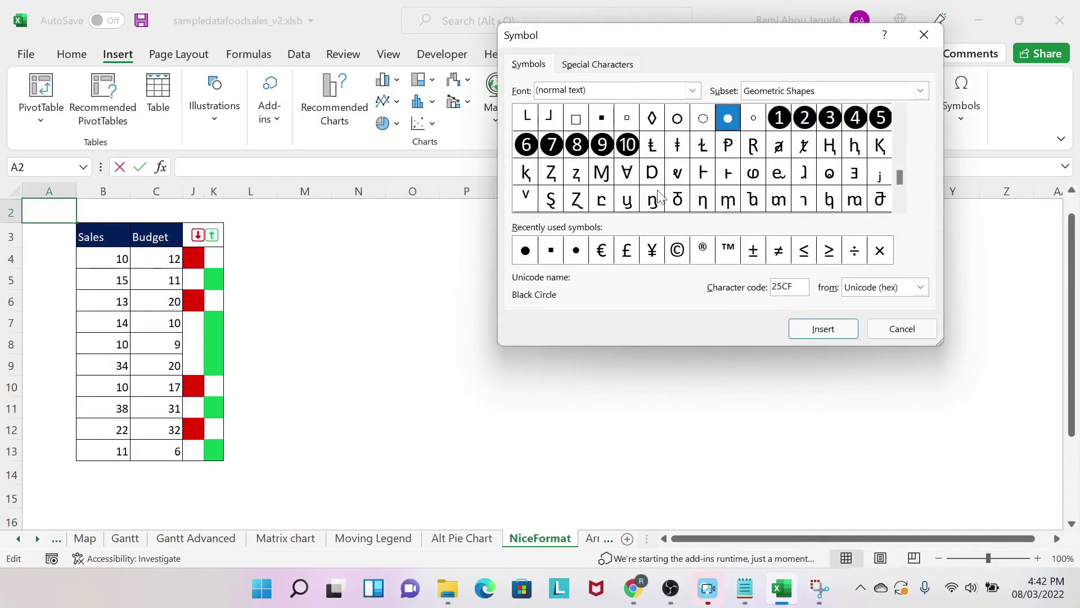
left_click(527, 252)
left_click(839, 330)
left_click(907, 331)
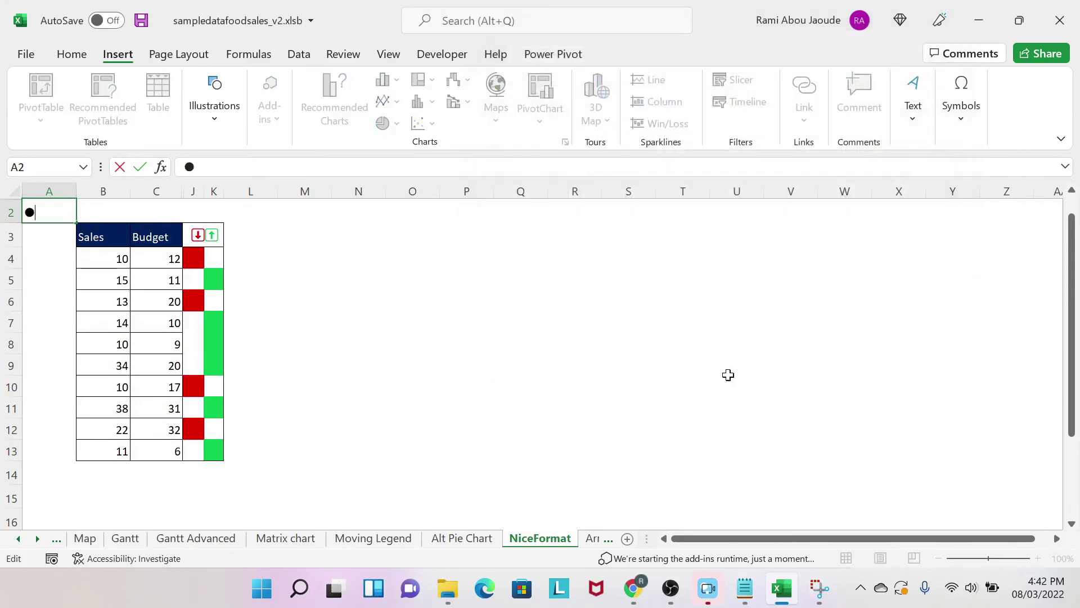
left_click(575, 386)
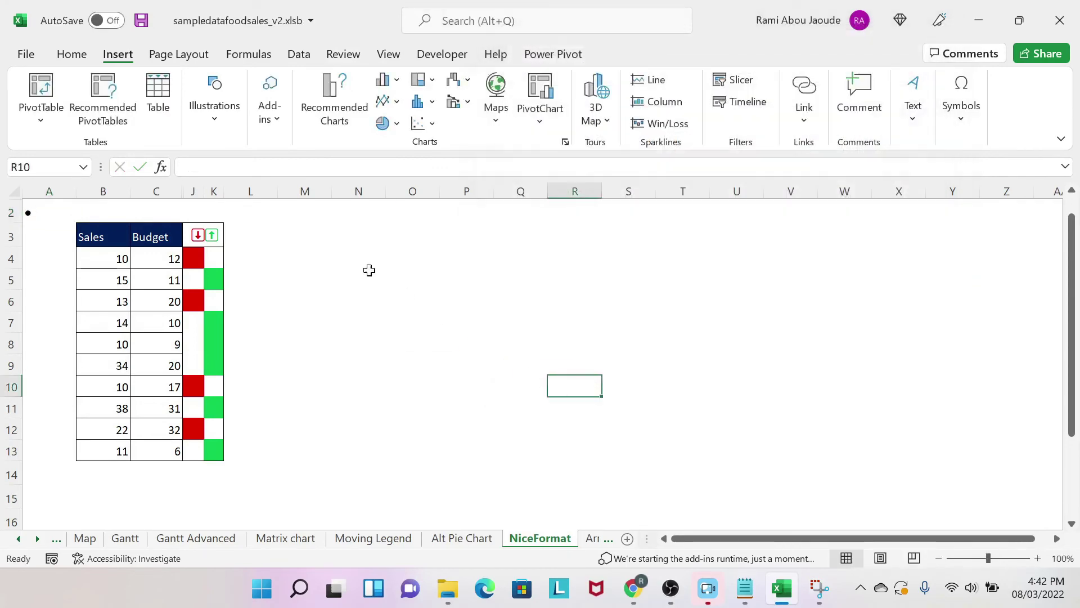
left_click(246, 257)
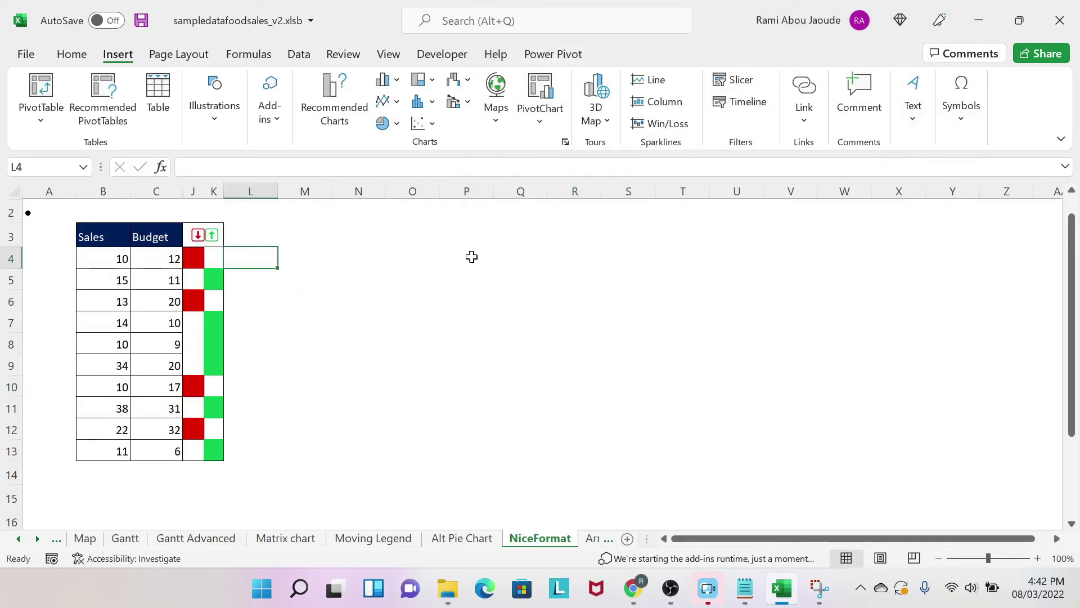
- Enter =IF(B4<C4,$A$2,"") in L4, with the A2 reference made absolute
type("=if(")
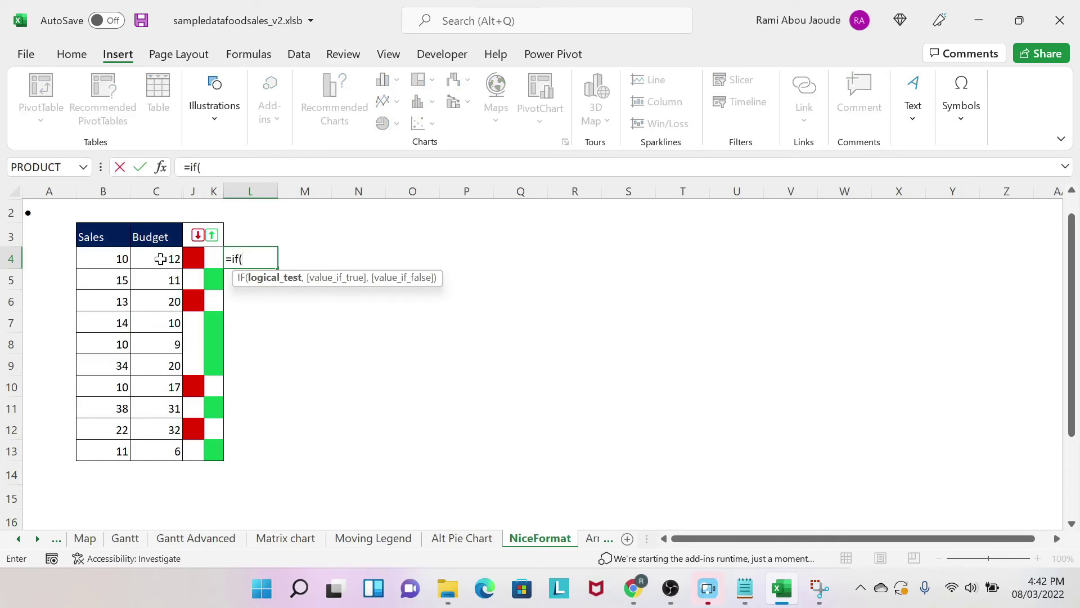
left_click(107, 258)
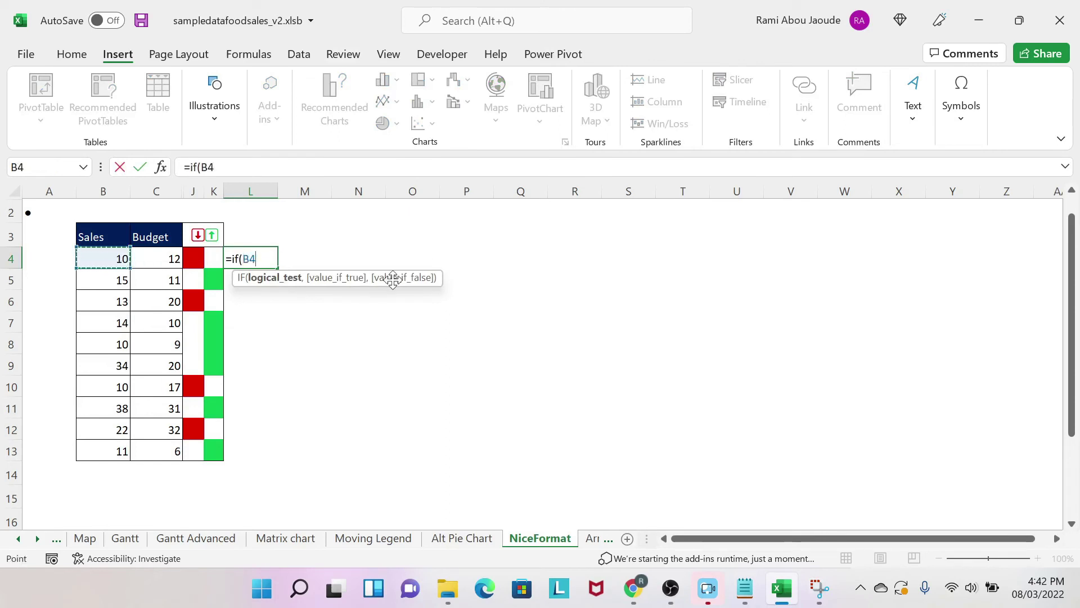
type("<")
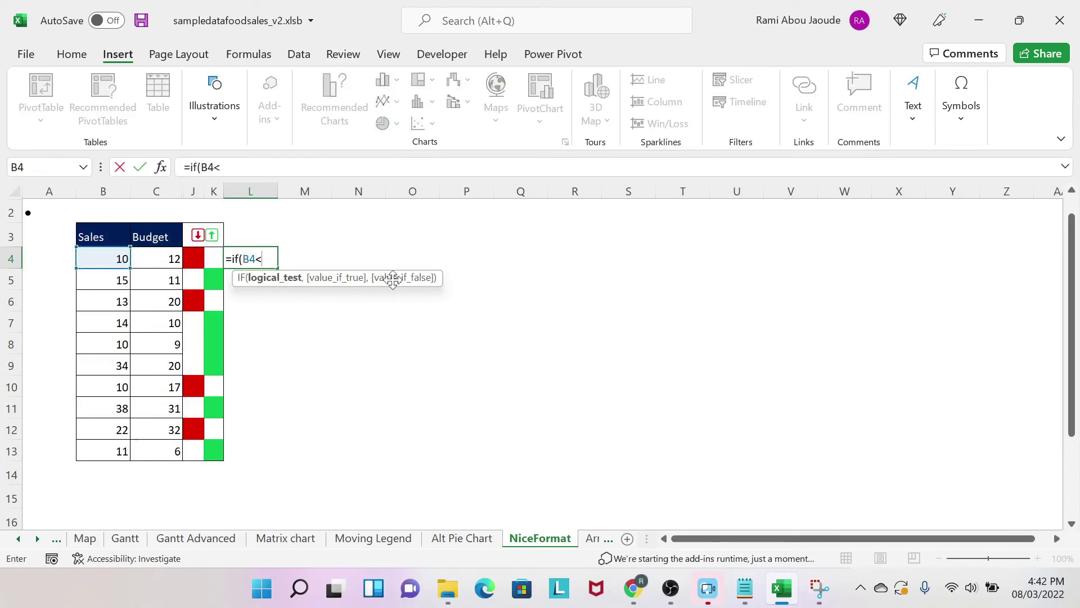
left_click(164, 254)
type(",")
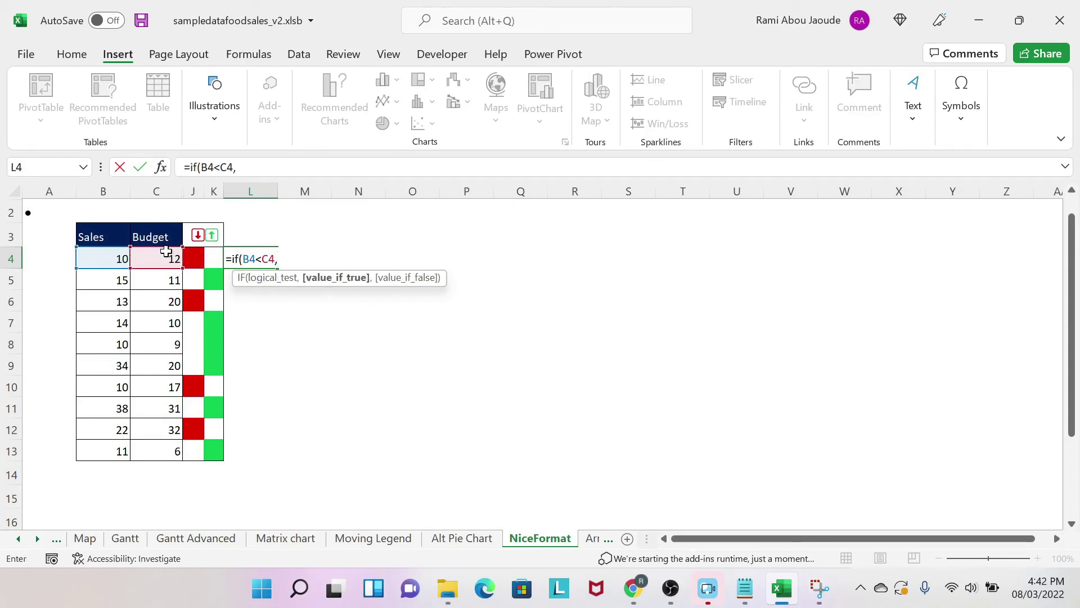
left_click(41, 214)
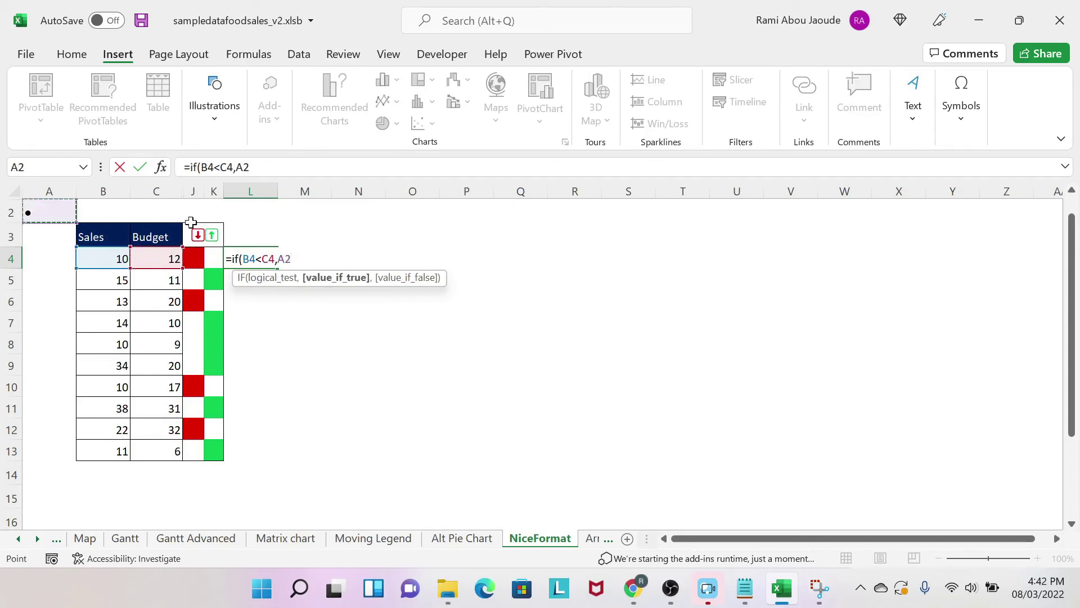
left_click(243, 167)
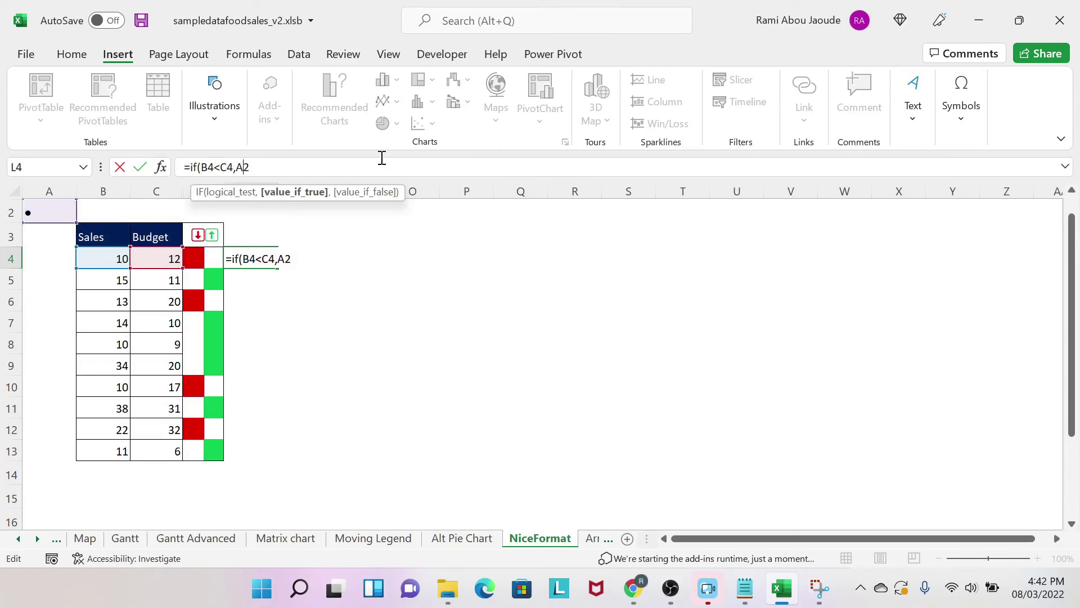
key("F4")
type(",")
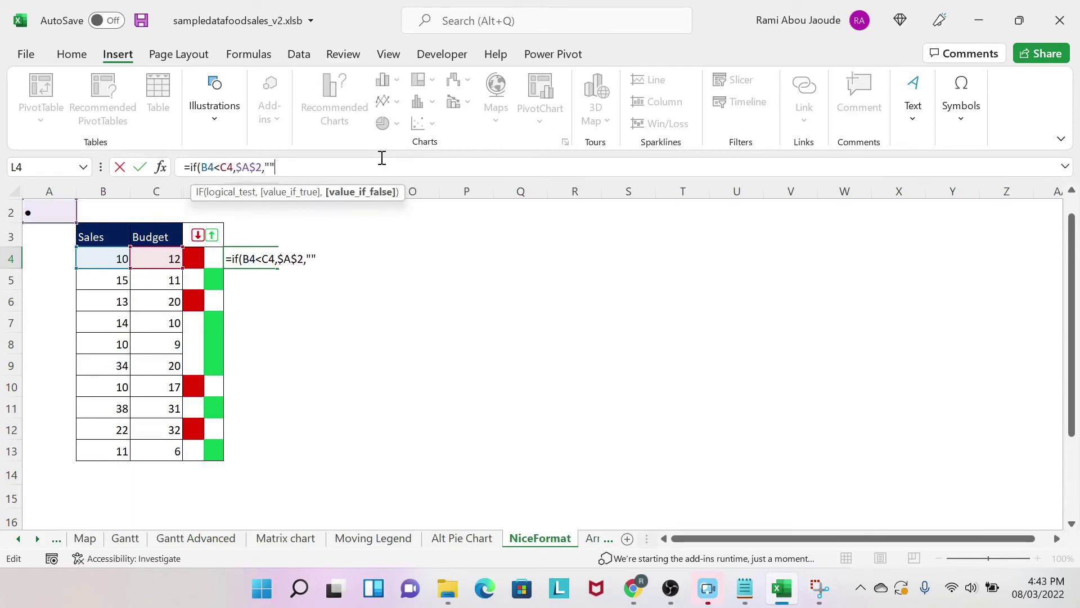
type("\"\"")
key("Return")
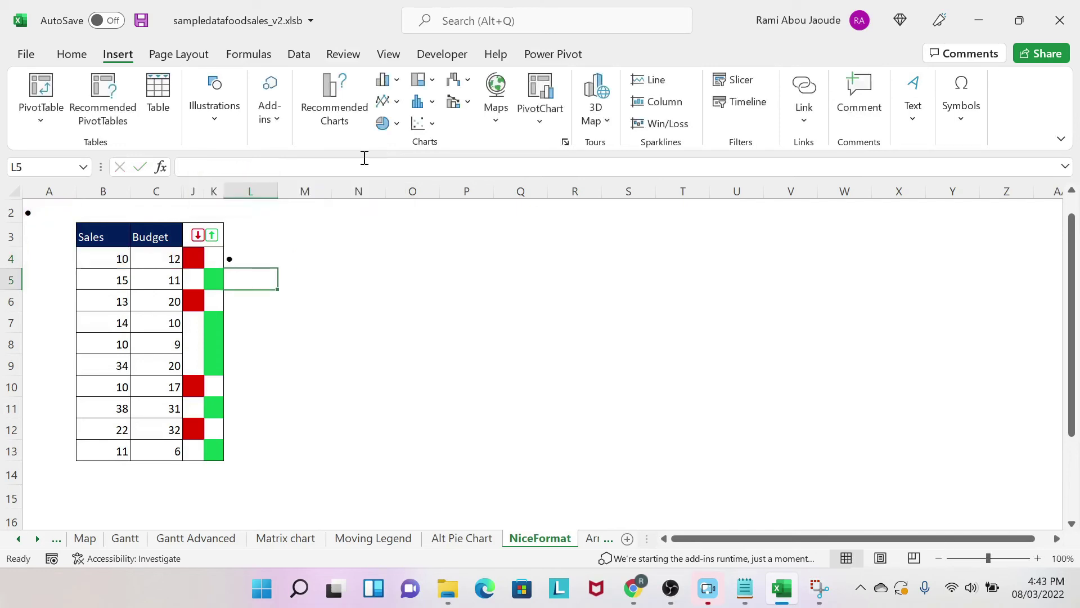
- Fill the L4 formula down through L13
left_click(272, 260)
left_click_drag(279, 272, 268, 459)
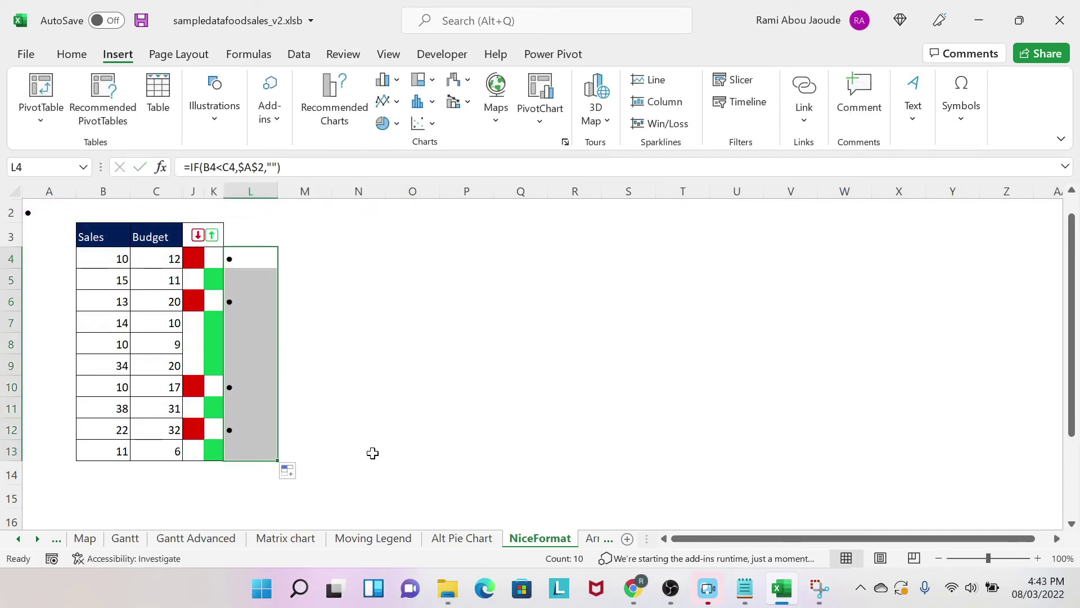
left_click(299, 255)
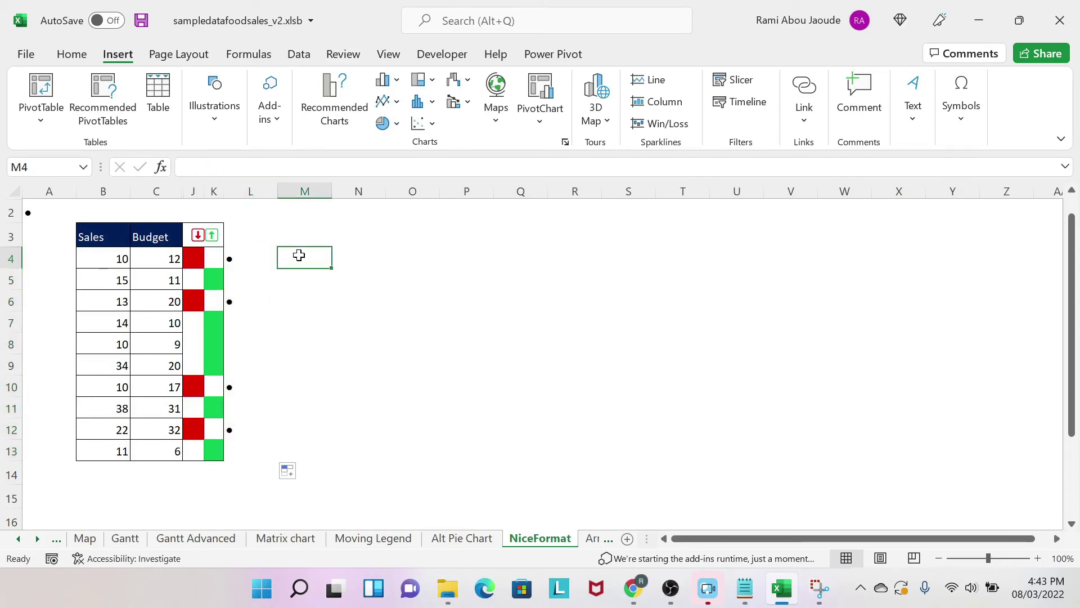
- Start the M4 formula =IF(B4>=C4,A2, using the A2 bullet as the true result
type("=if(")
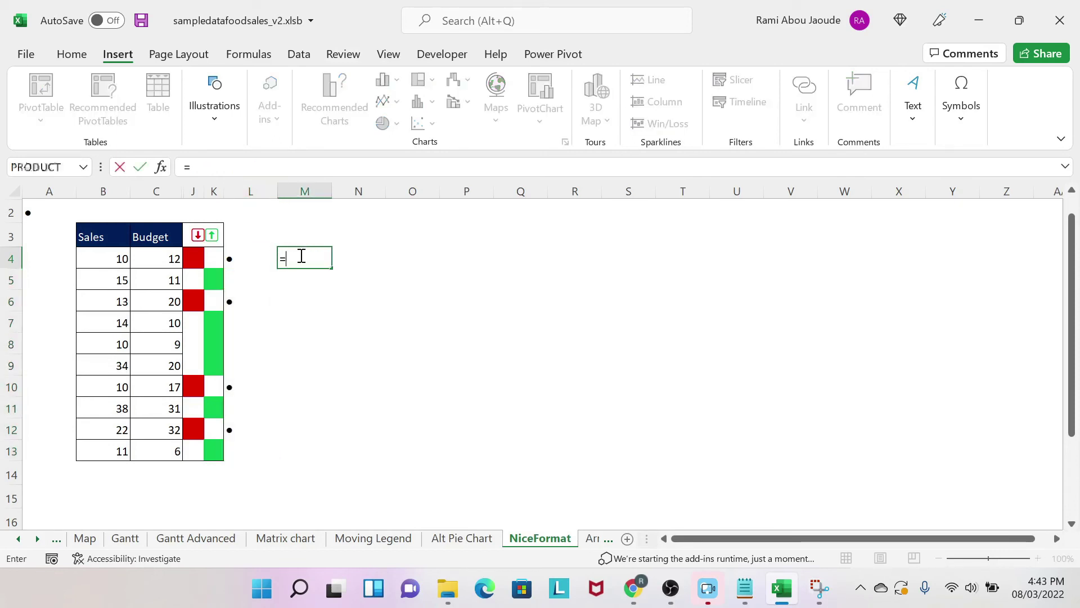
left_click(104, 257)
type(">=")
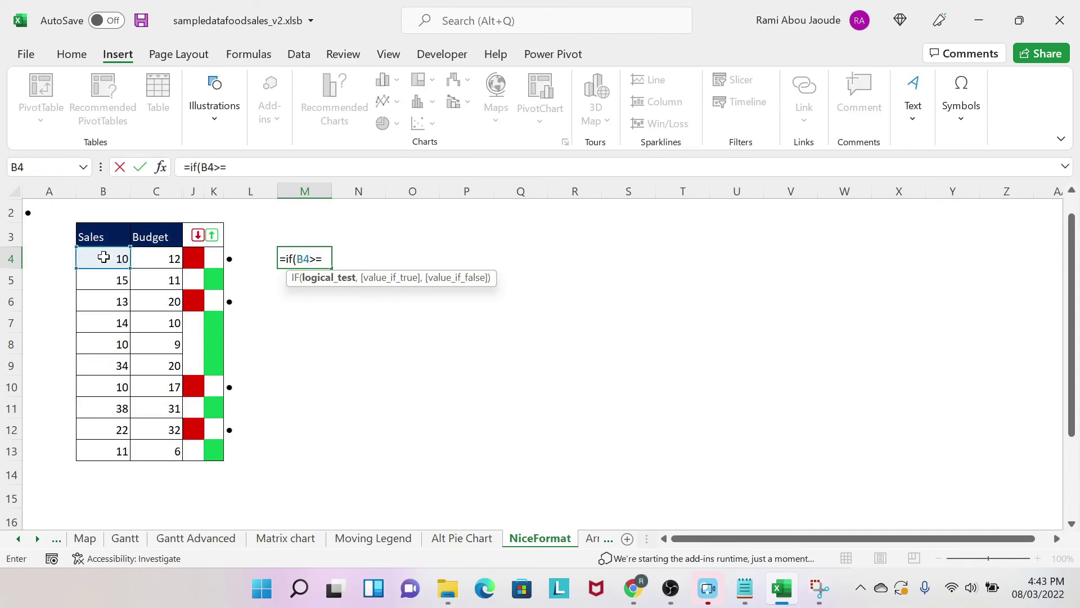
left_click(154, 261)
type(",")
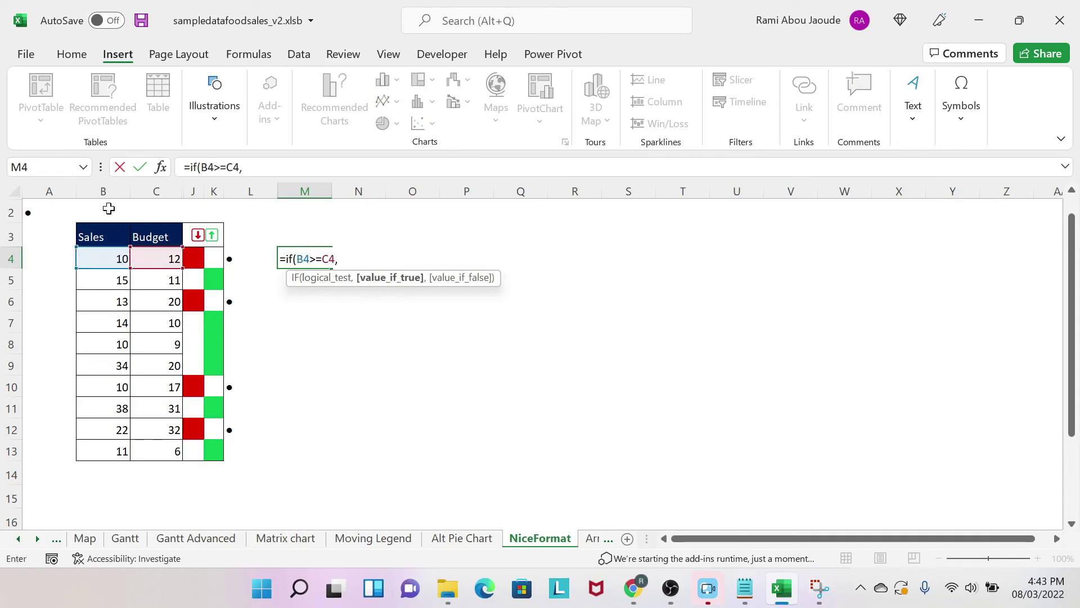
left_click(50, 208)
- Make A2 absolute, finish =IF(B4>=C4,$A$2,"") in M4, and fill it down to M13
type(",")
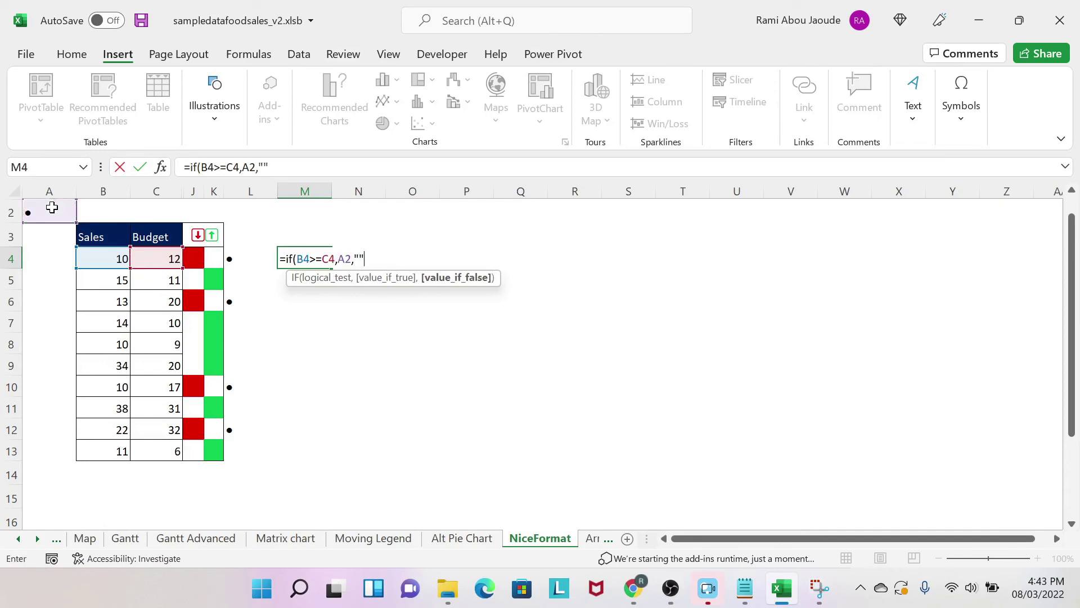
left_click(252, 165)
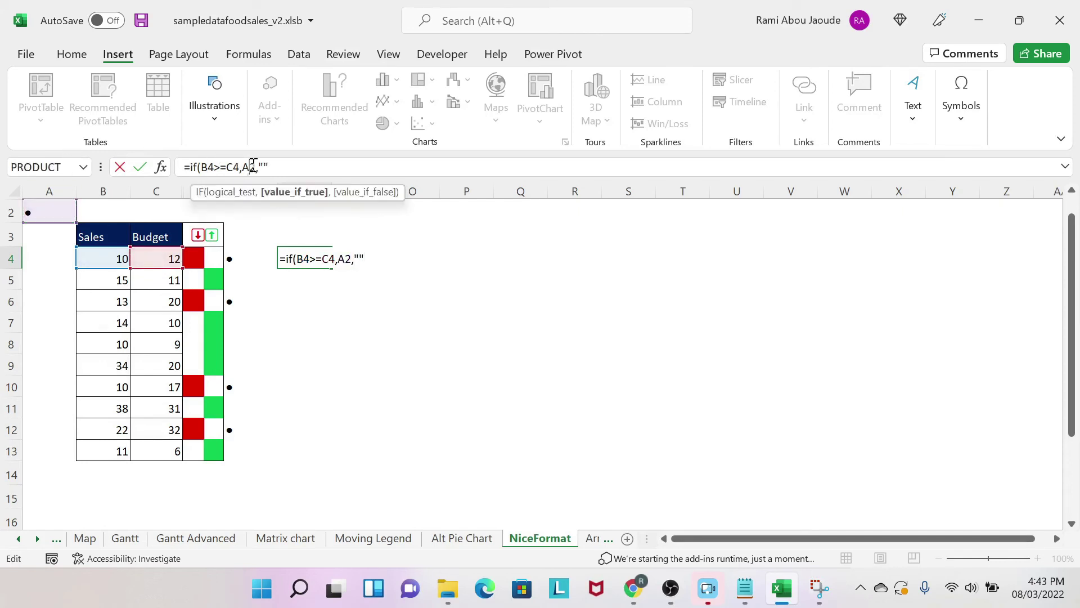
key("F4")
left_click(318, 158)
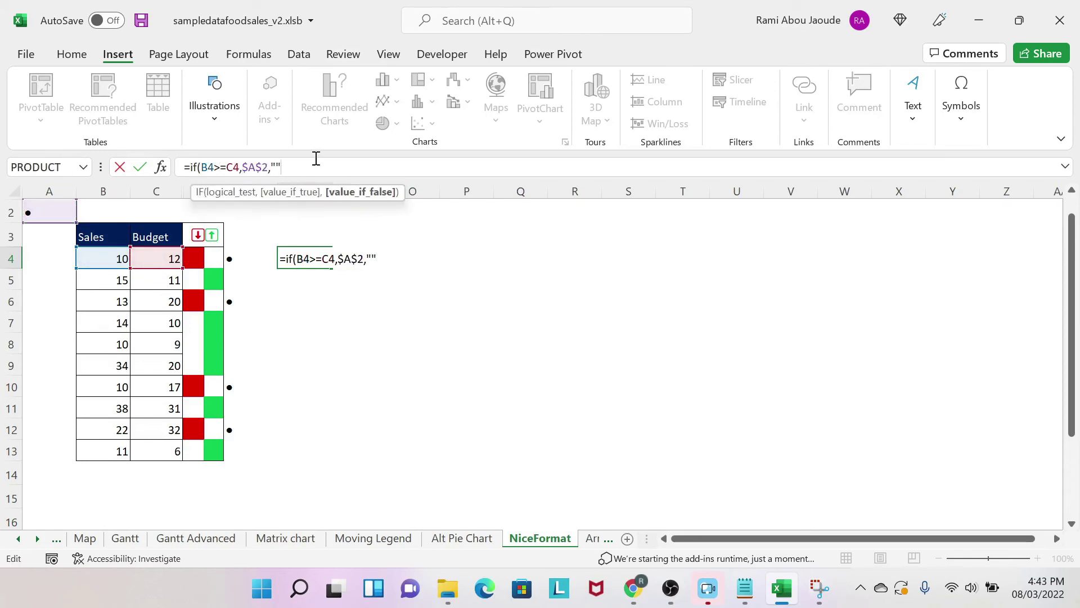
type(")")
key("Return")
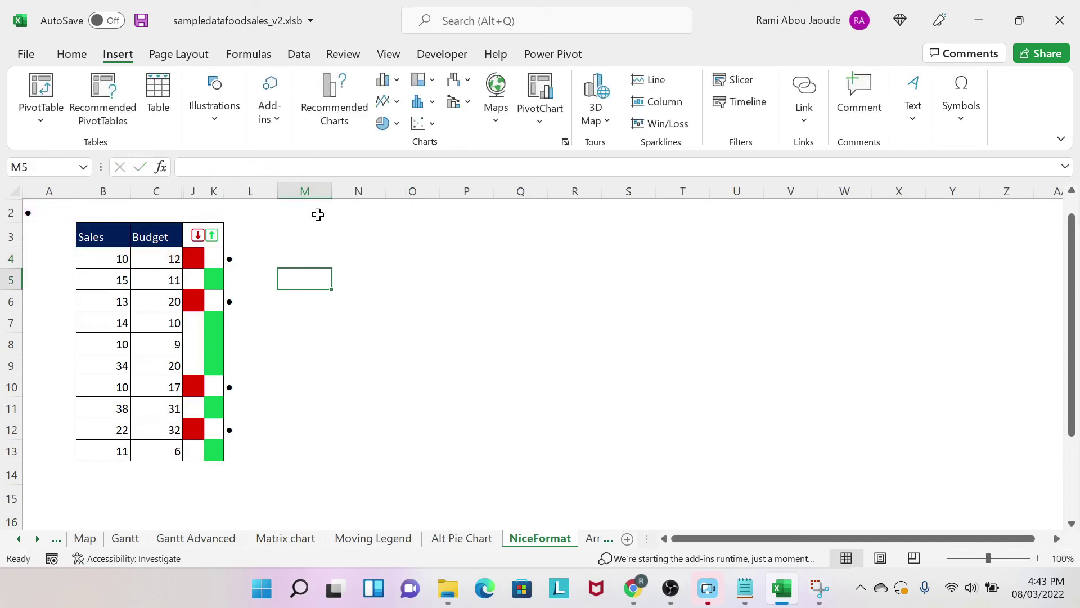
left_click(312, 251)
left_click_drag(332, 269, 309, 455)
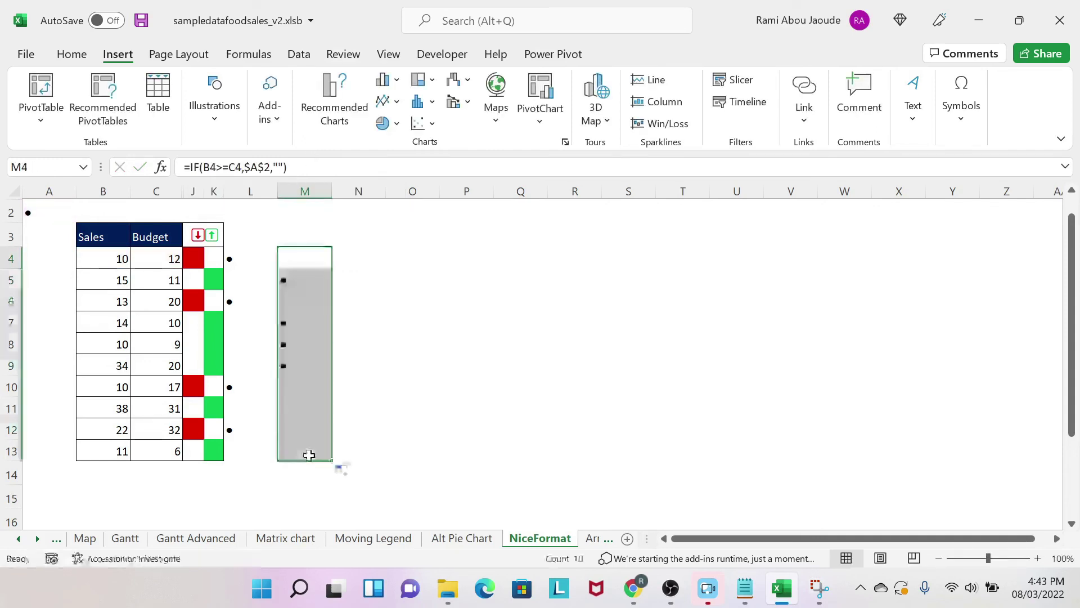
- Right-align the column M bullets and colour the L4:L13 bullets red
left_click(73, 54)
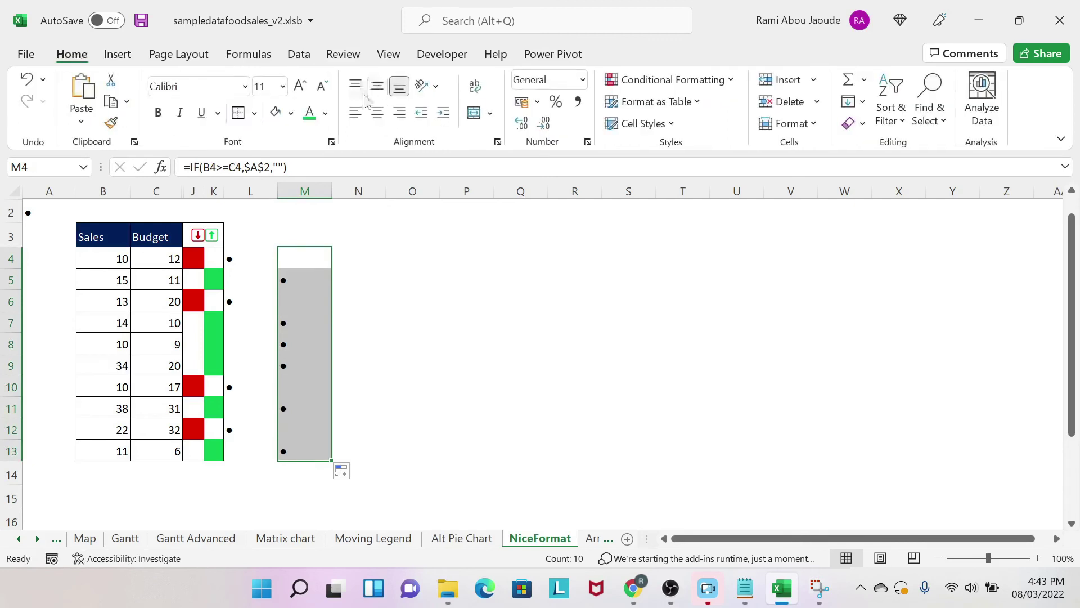
left_click(400, 113)
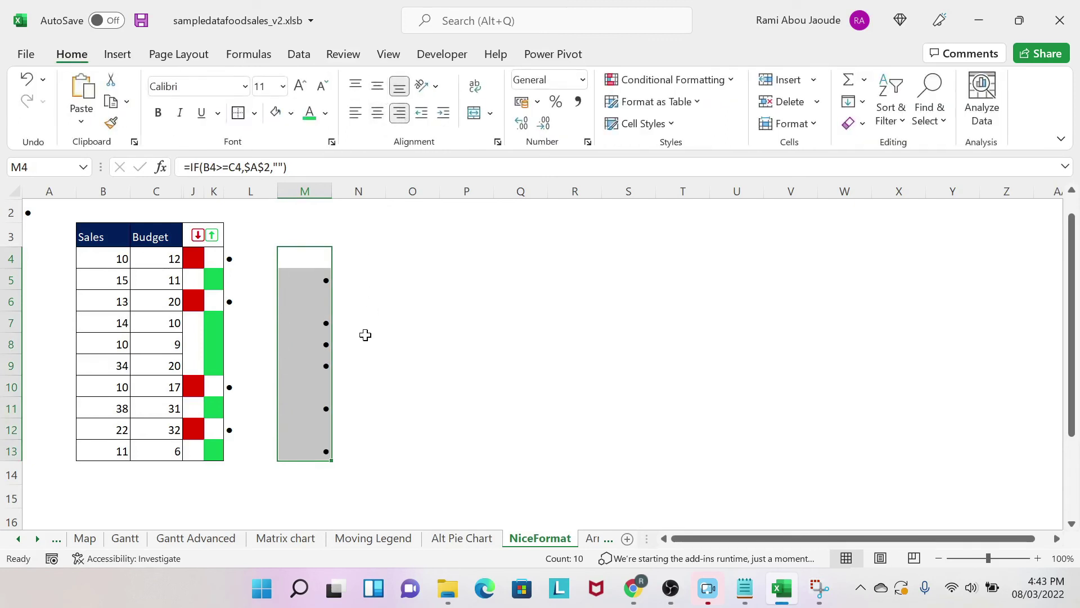
left_click(333, 278)
left_click_drag(237, 261, 234, 459)
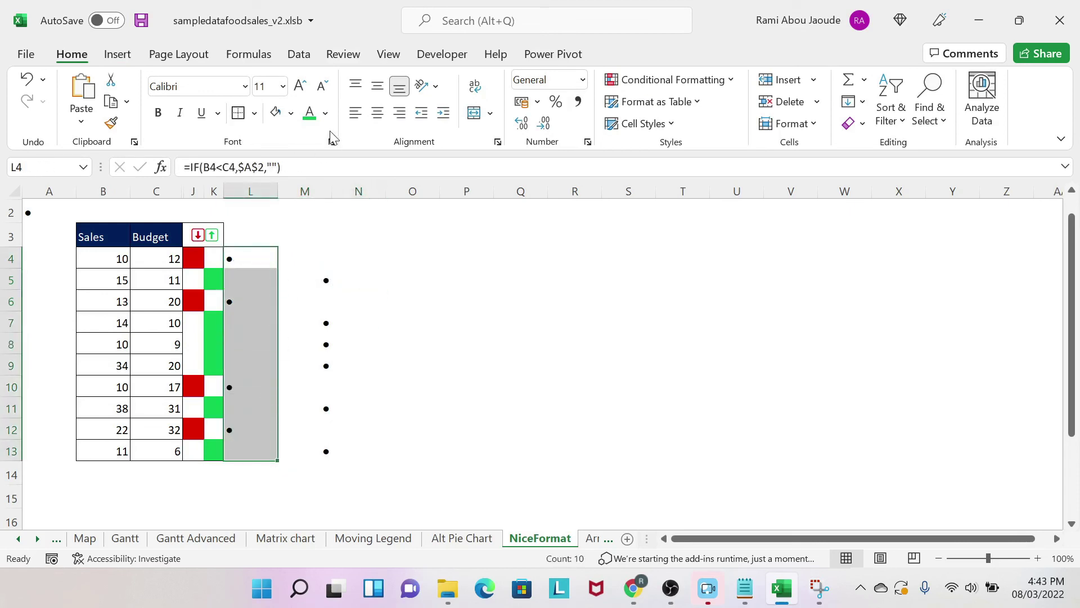
left_click(327, 113)
left_click(322, 291)
- Colour the M4:M13 bullets green and narrow the bullet columns to width 4.82
left_click_drag(306, 260, 309, 450)
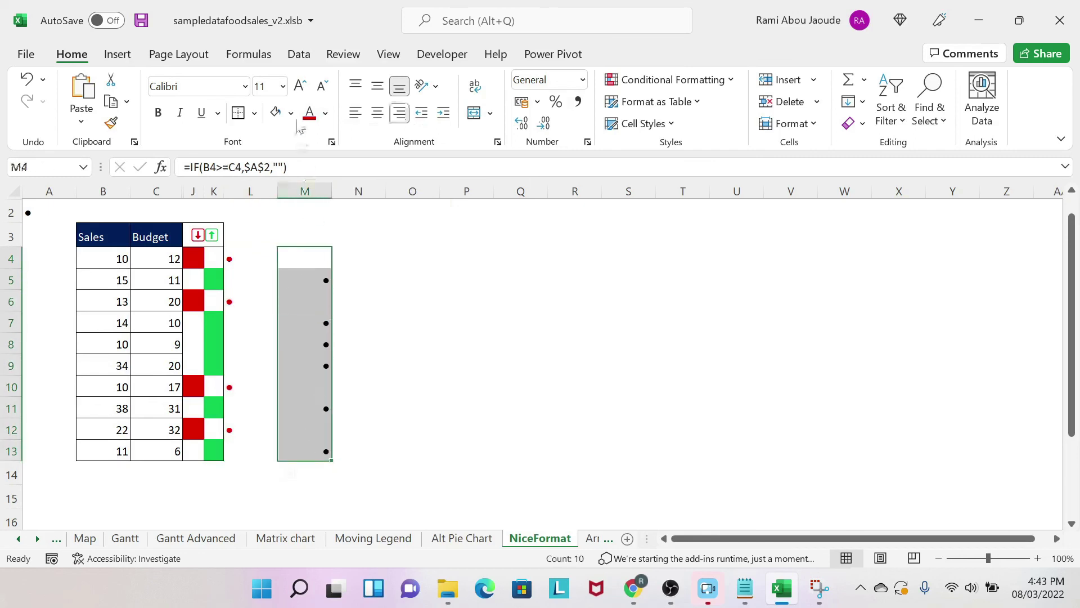
left_click(327, 116)
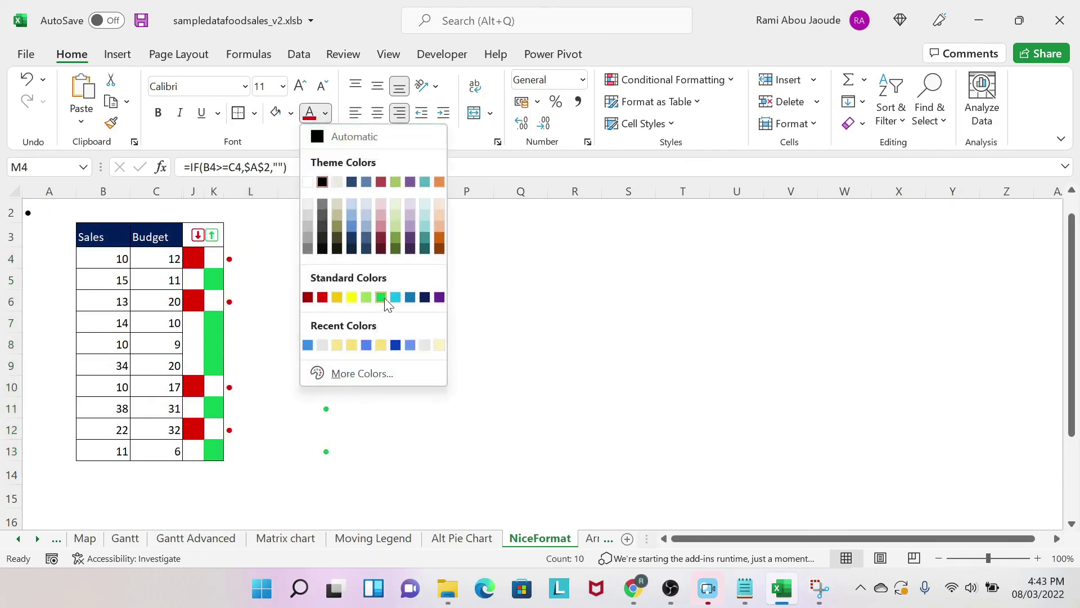
left_click(385, 293)
left_click(408, 363)
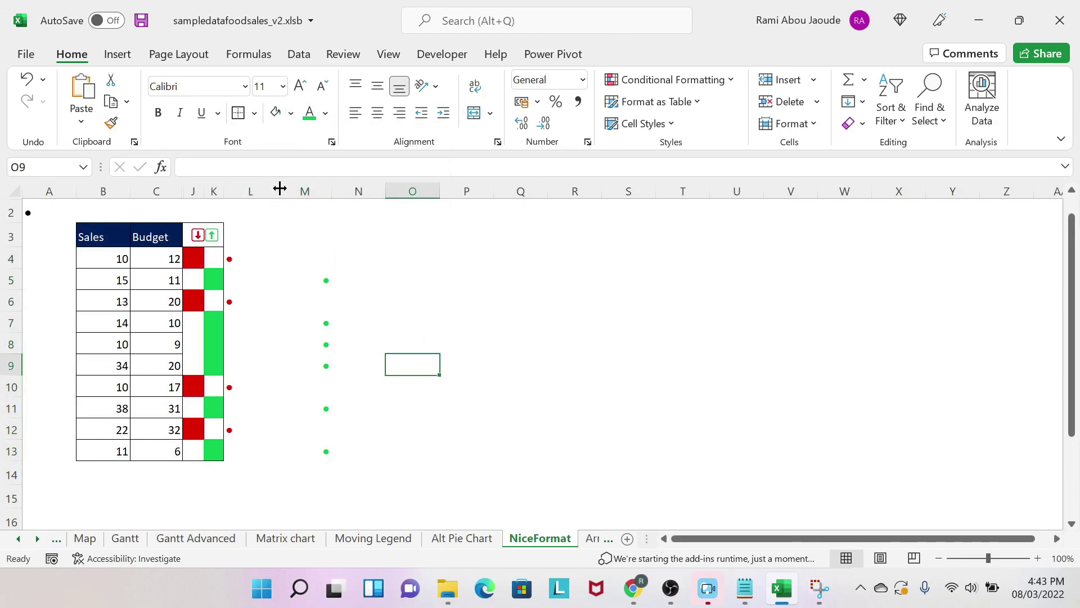
left_click_drag(278, 191, 255, 189)
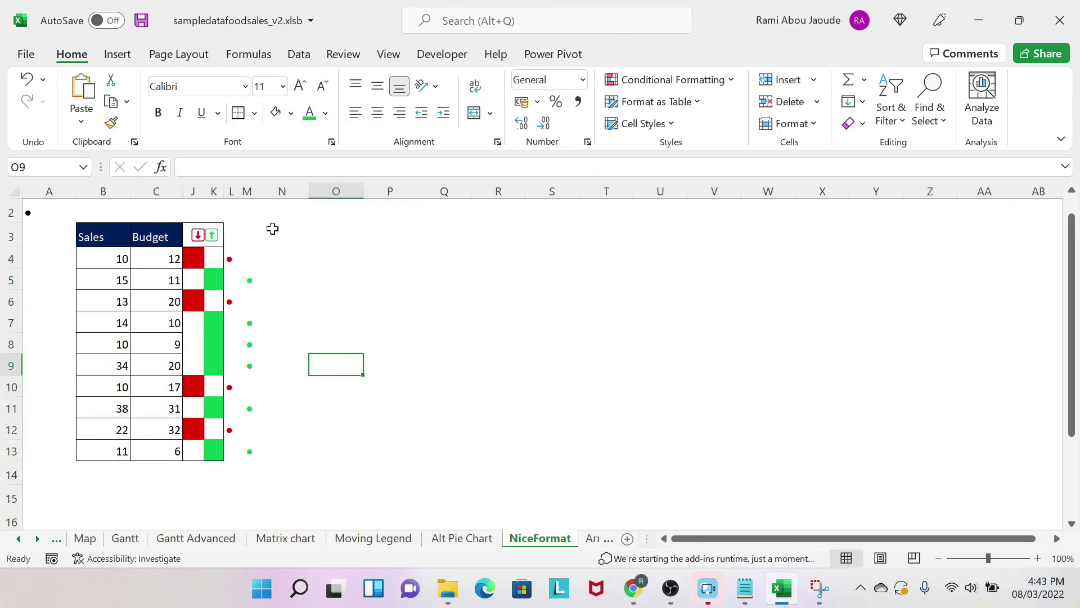
- Copy the red/green arrow header from J3 into L3
left_click(314, 260)
left_click(202, 232)
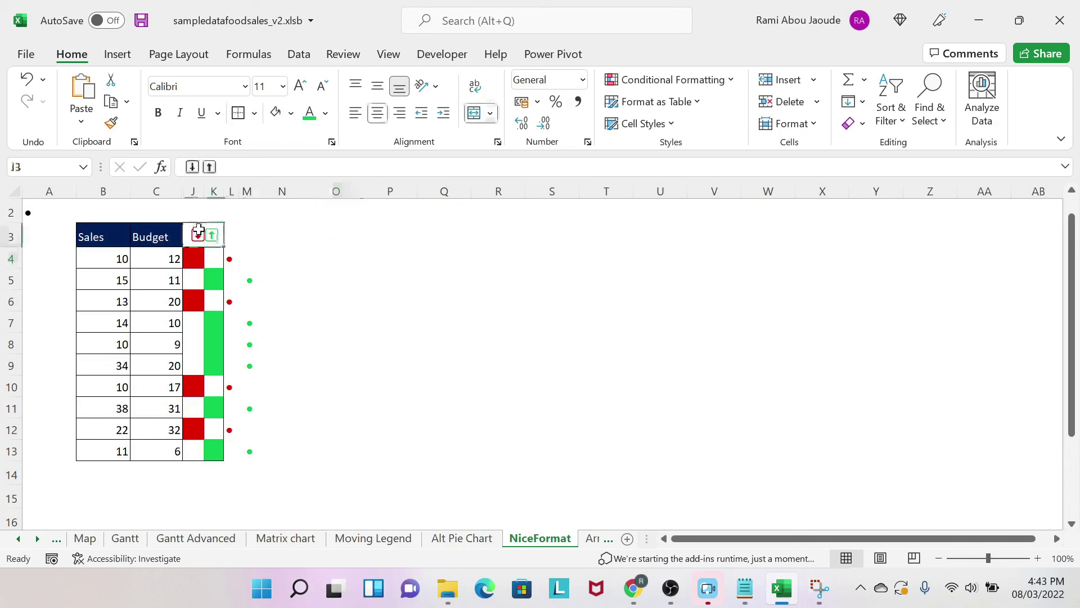
key("ctrl+c")
left_click(242, 235)
key("Left")
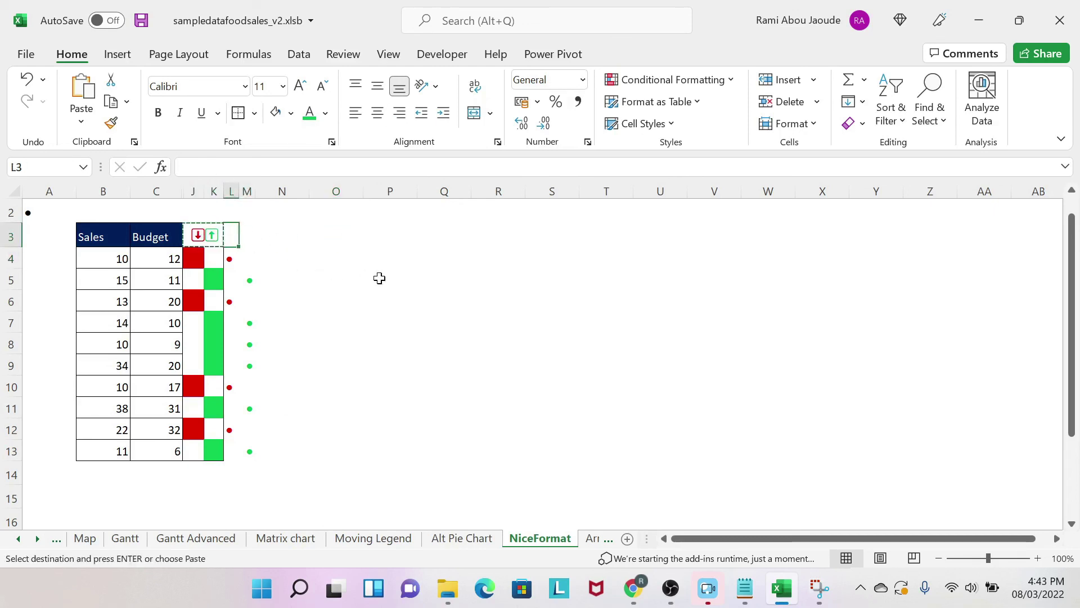
key("ctrl+v")
left_click(352, 280)
- Hide columns J and K
left_click_drag(193, 191, 210, 194)
right_click(211, 194)
left_click(287, 459)
left_click(317, 369)
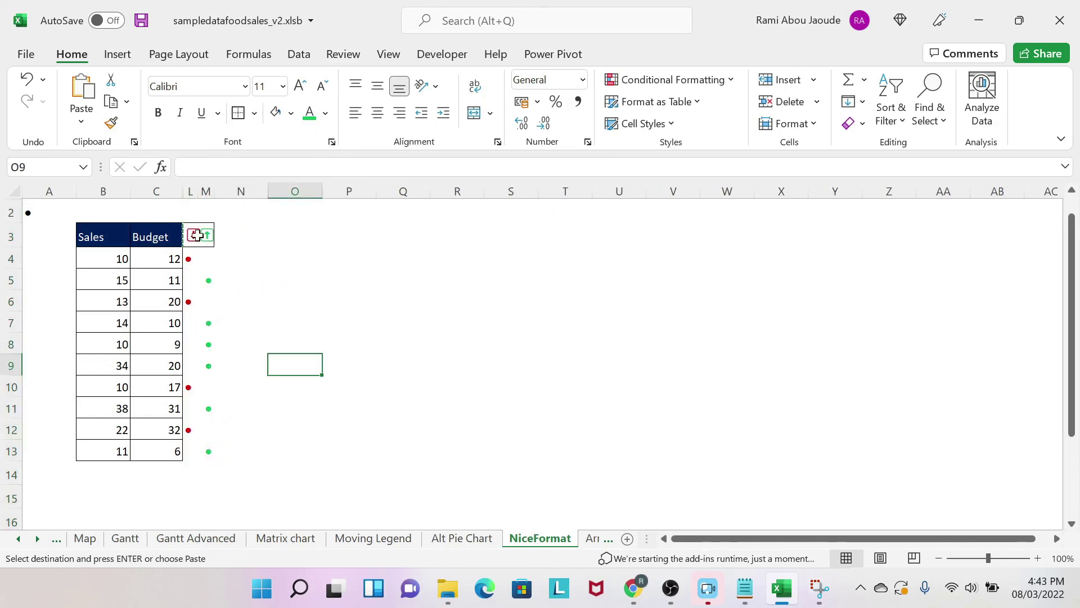
- Put an outside border around L3:M13 and narrow column L slightly
left_click_drag(195, 228, 206, 454)
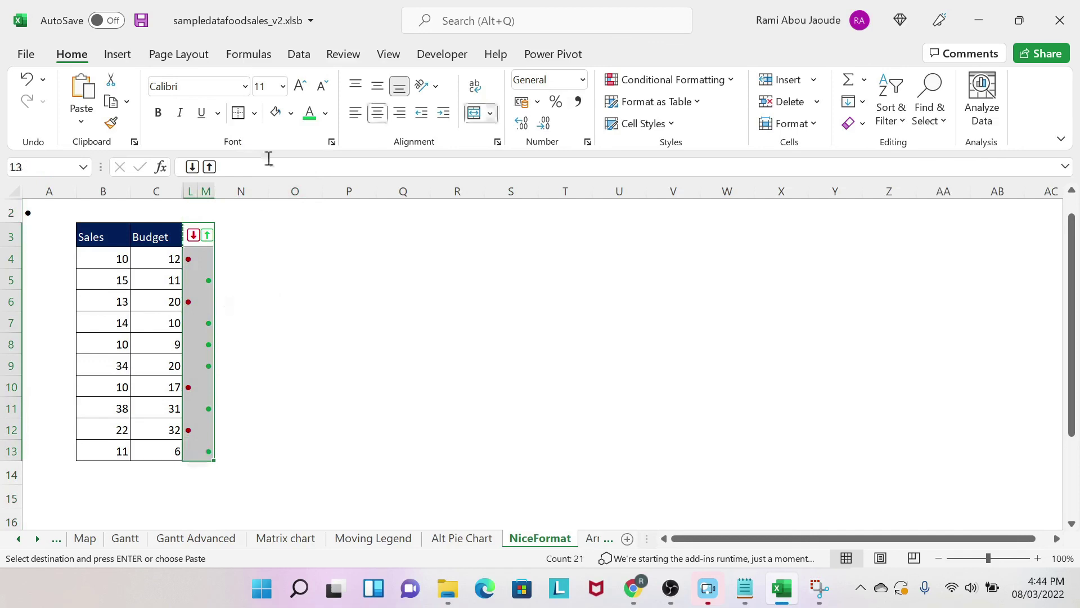
left_click(234, 114)
left_click(306, 300)
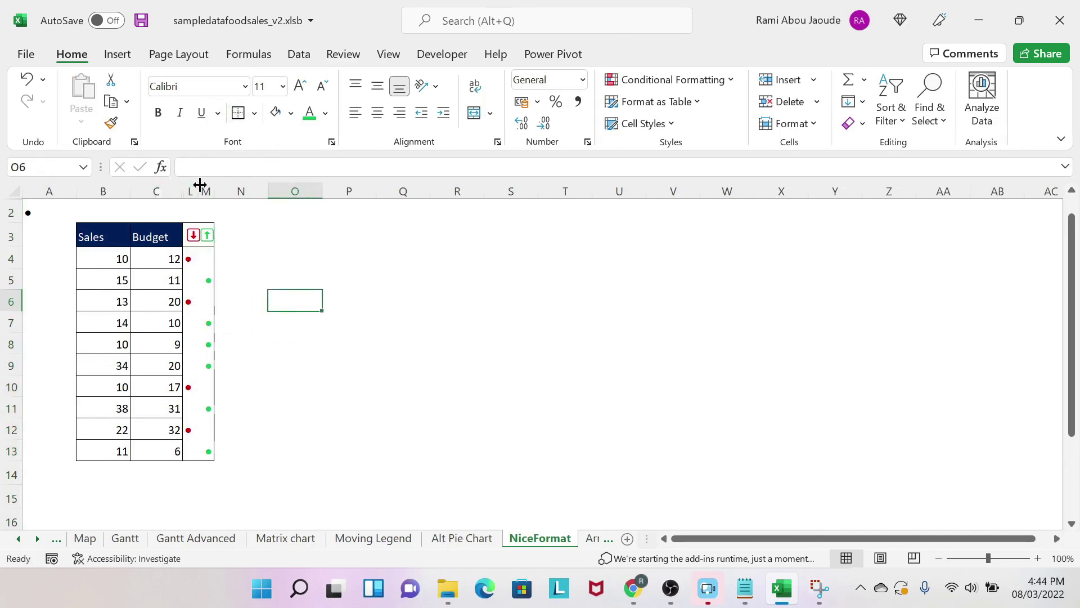
left_click_drag(197, 191, 195, 192)
left_click(261, 264)
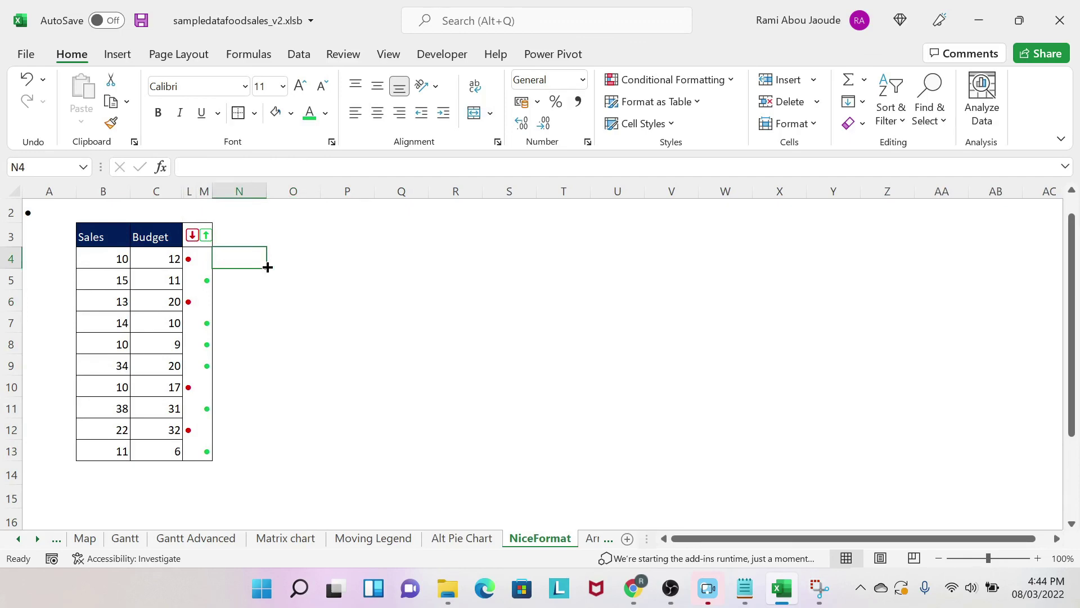